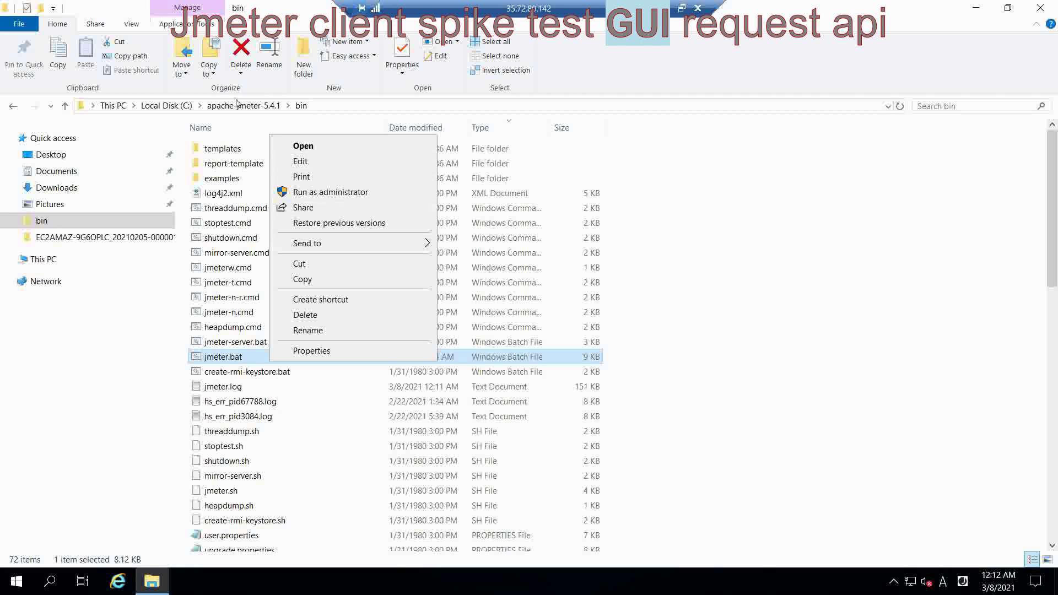
Step: Dismiss the file's context menu and check the full path of the JMeter bin folder
click(885, 247)
click(354, 108)
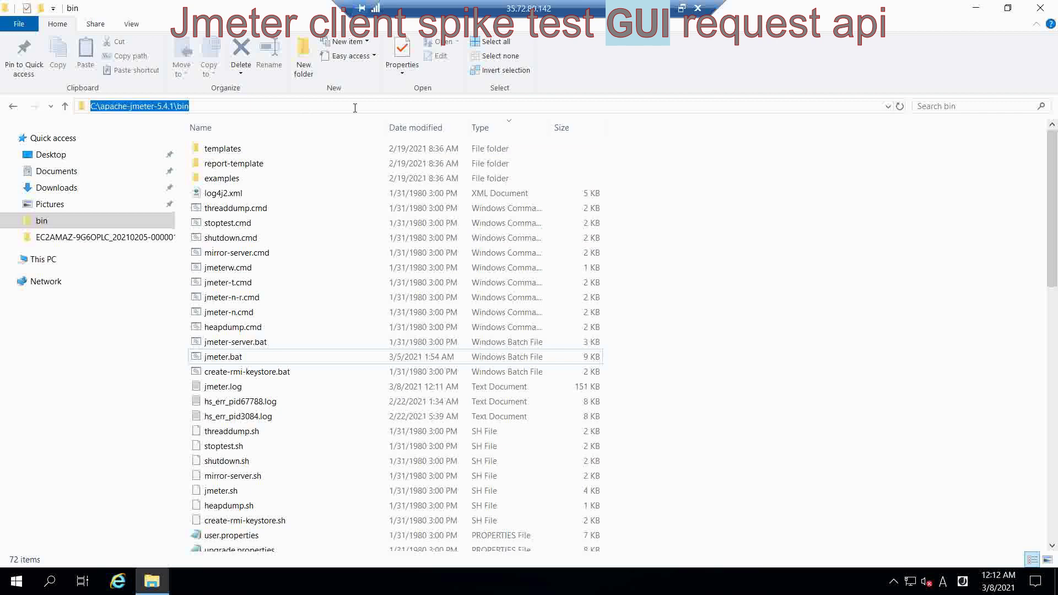
click(127, 106)
drag(102, 106, 172, 106)
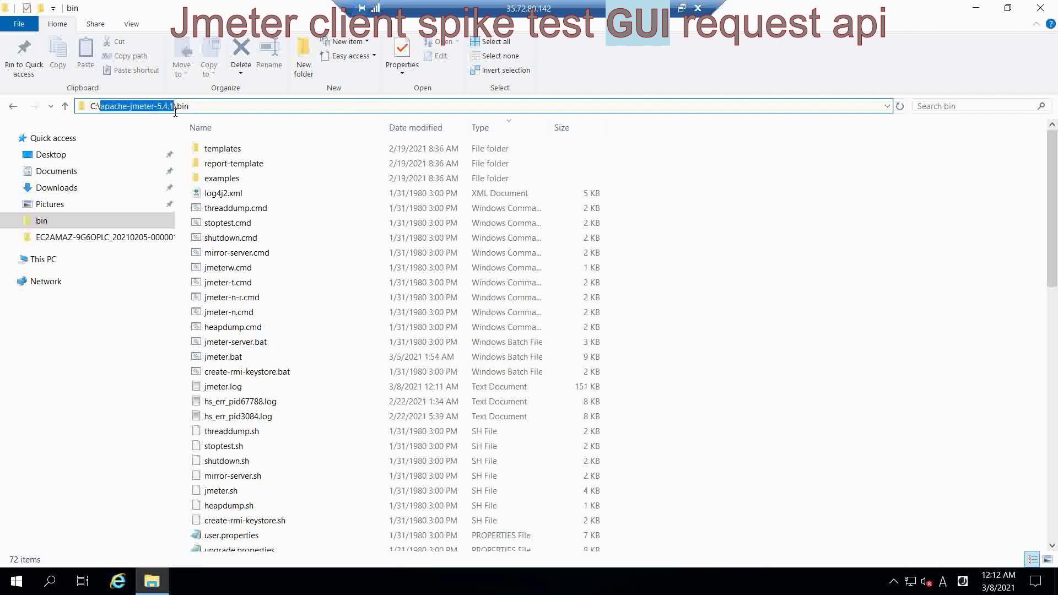
click(766, 336)
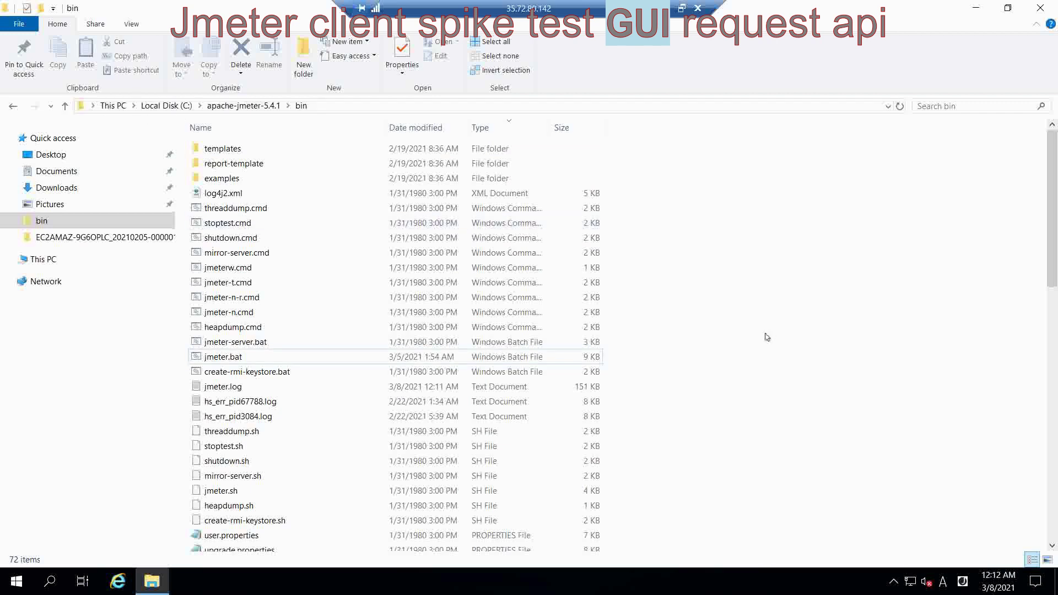
Step: Open jmeter.bat from the bin folder for editing in Notepad
right_click(241, 357)
click(325, 155)
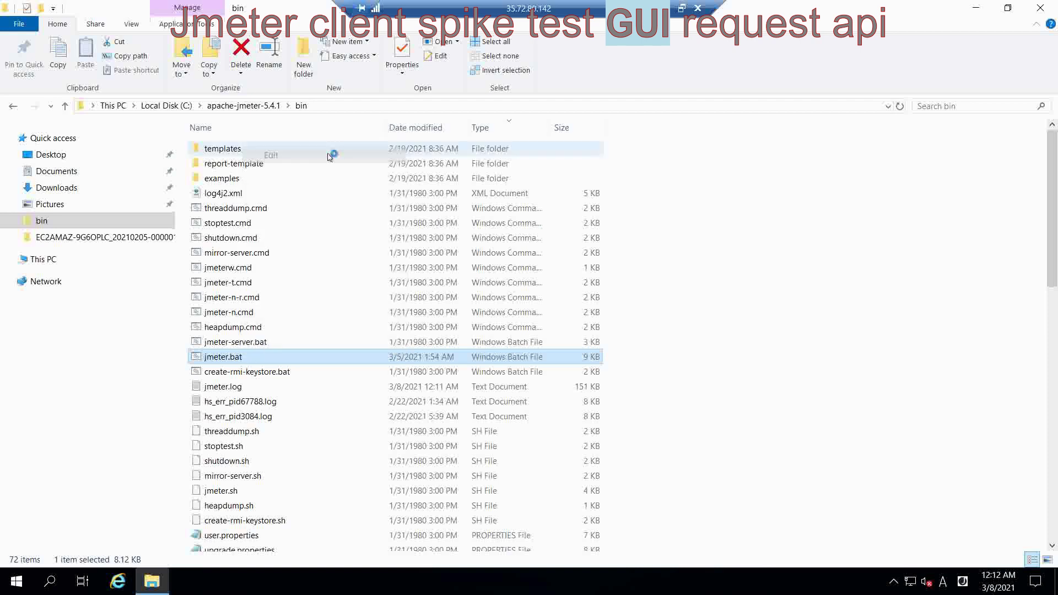
drag(384, 162, 342, 56)
Step: Find and highlight the line in jmeter.bat that sets the HEAP memory options
scroll(523, 251, down, 2)
scroll(523, 250, down, 7)
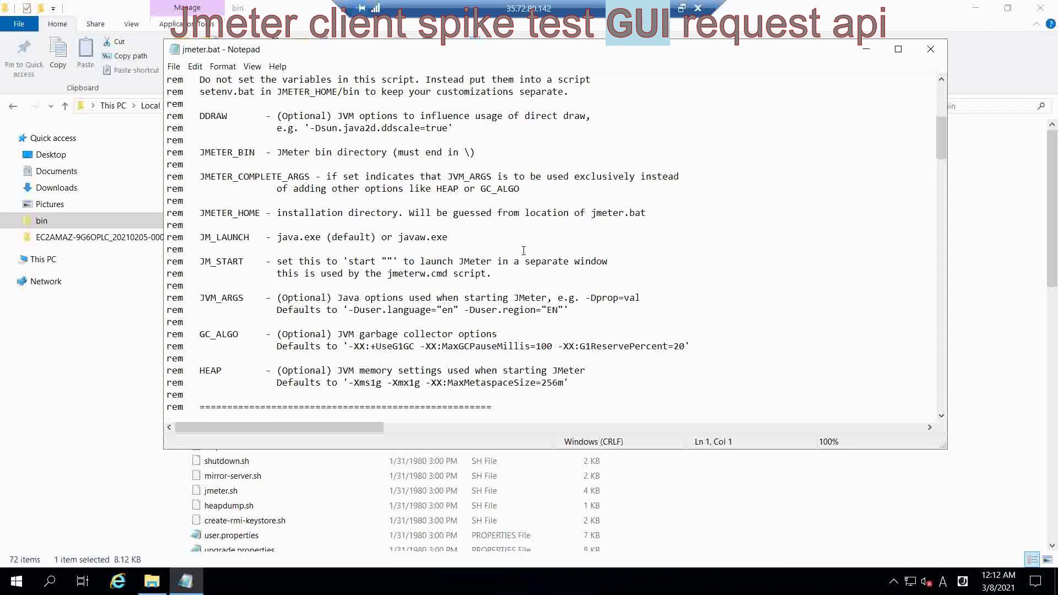
drag(388, 55, 532, 98)
scroll(659, 344, down, 10)
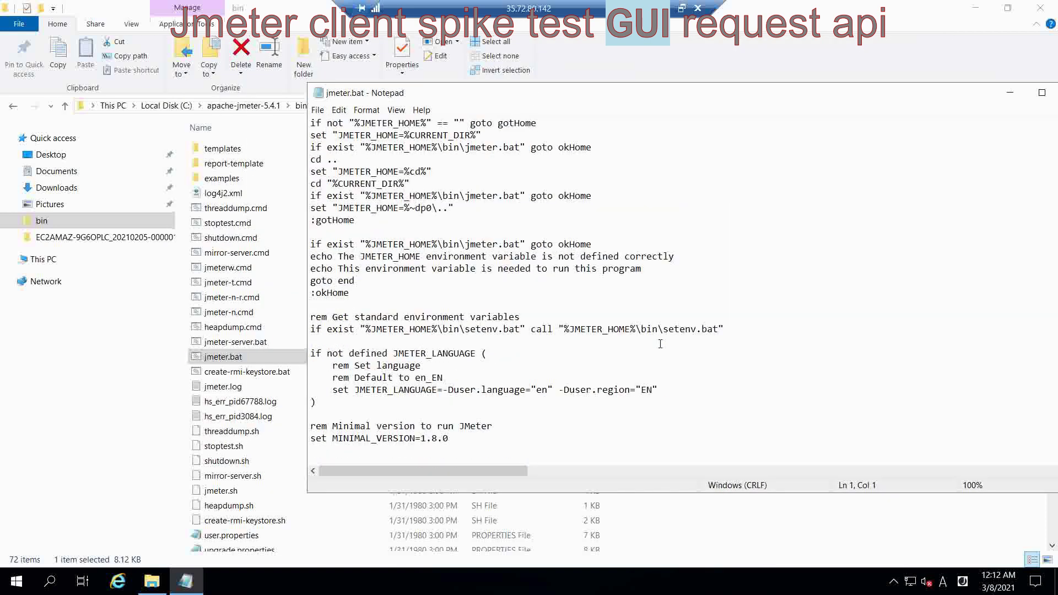
scroll(660, 344, down, 4)
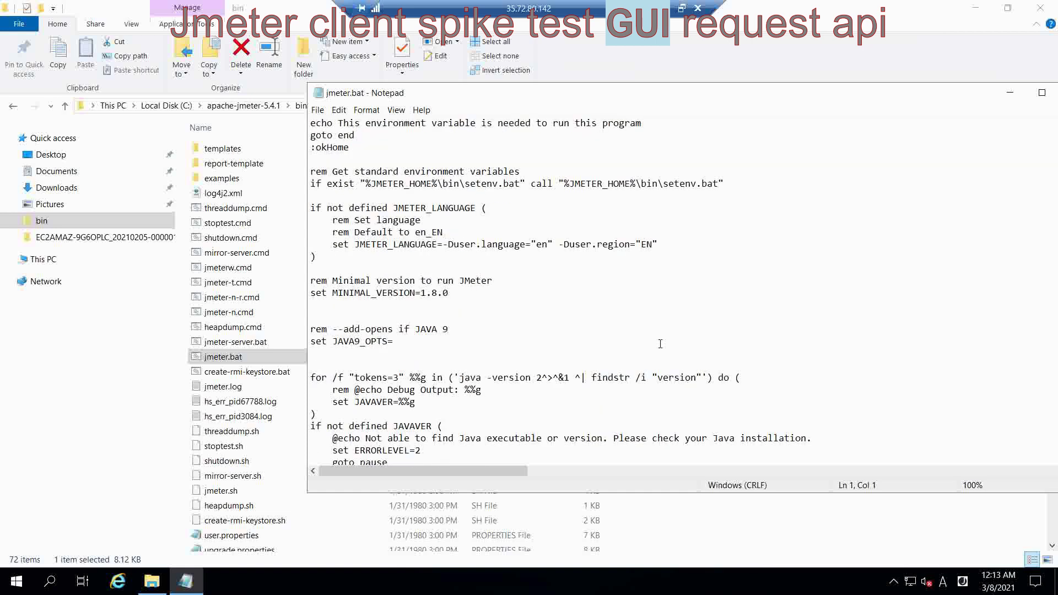
scroll(659, 344, down, 7)
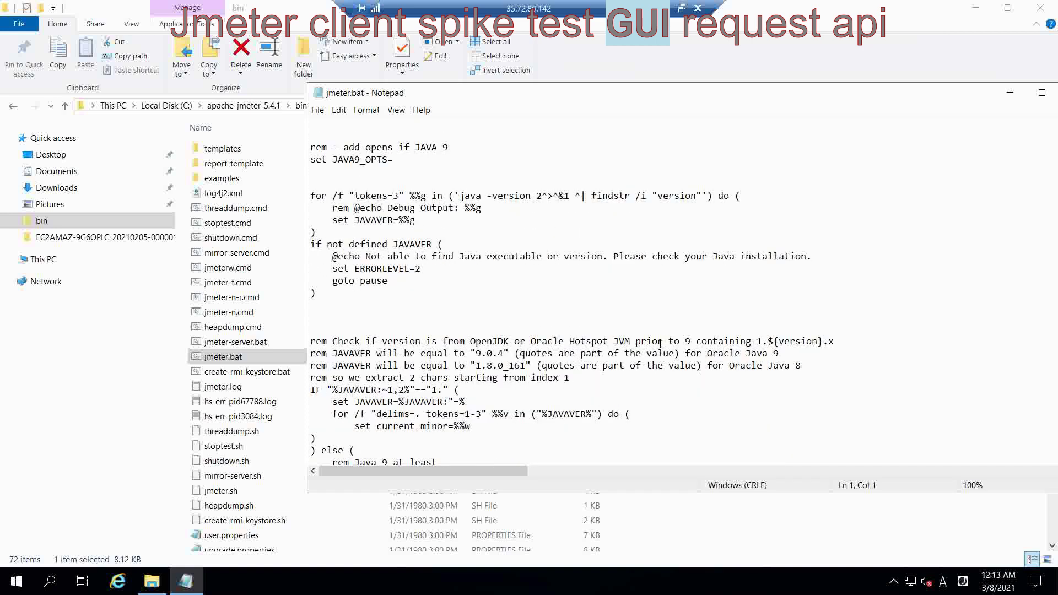
scroll(660, 344, down, 2)
scroll(660, 345, down, 12)
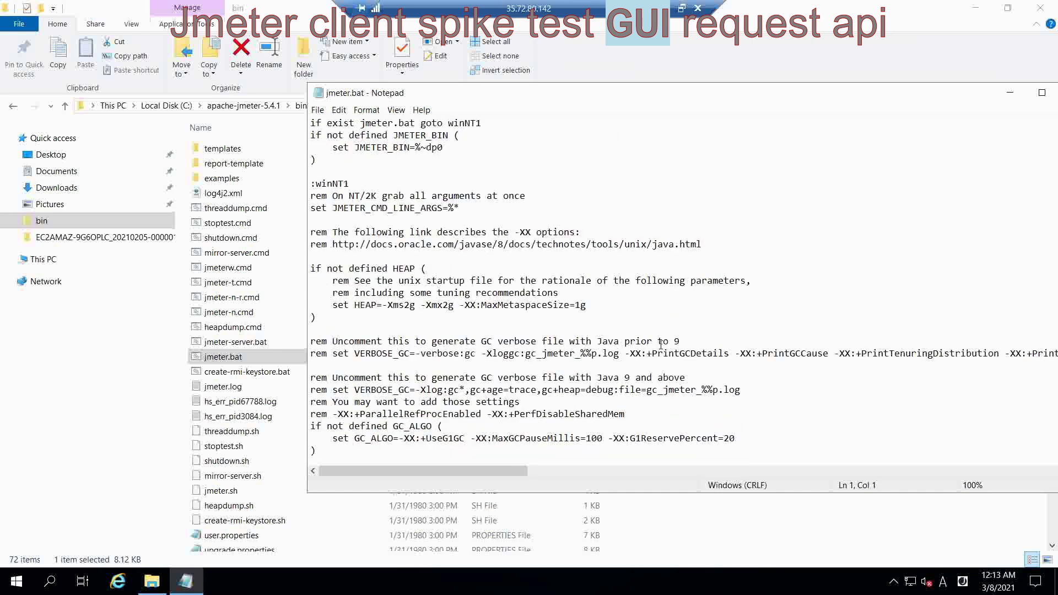
drag(621, 311, 332, 306)
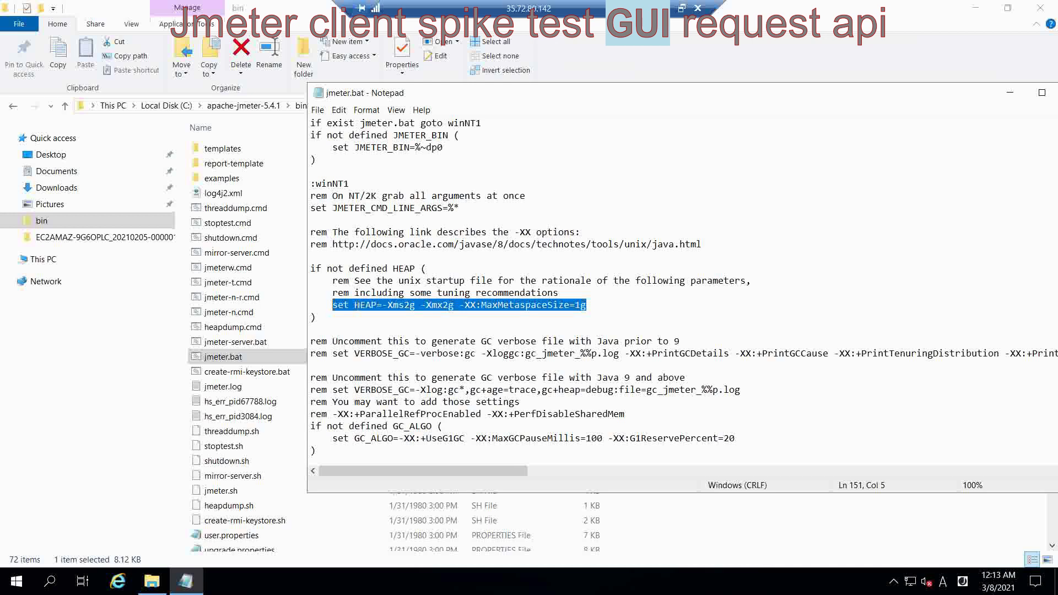
drag(595, 311, 333, 306)
Step: Minimize the bin folder window and uncover the desktop's system information to check the machine's total memory
drag(971, 99, 856, 96)
click(974, 8)
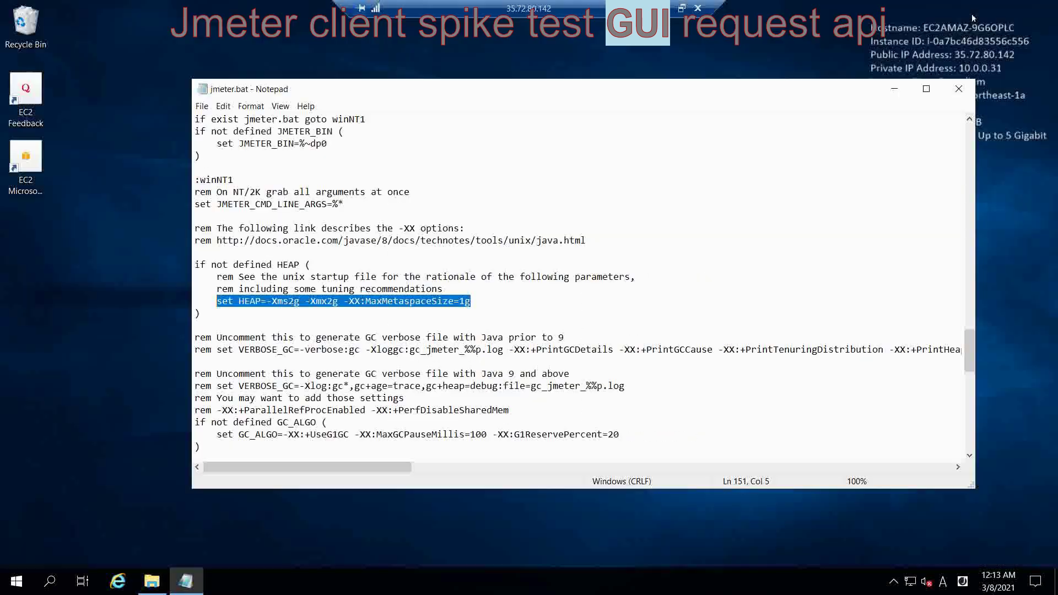
drag(785, 103, 624, 160)
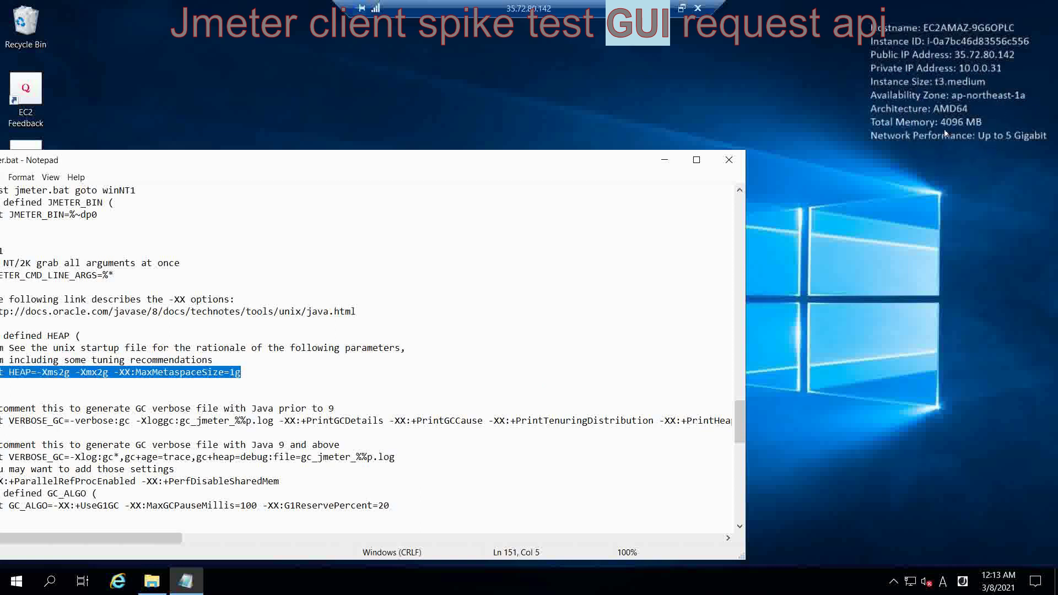
drag(584, 161, 799, 41)
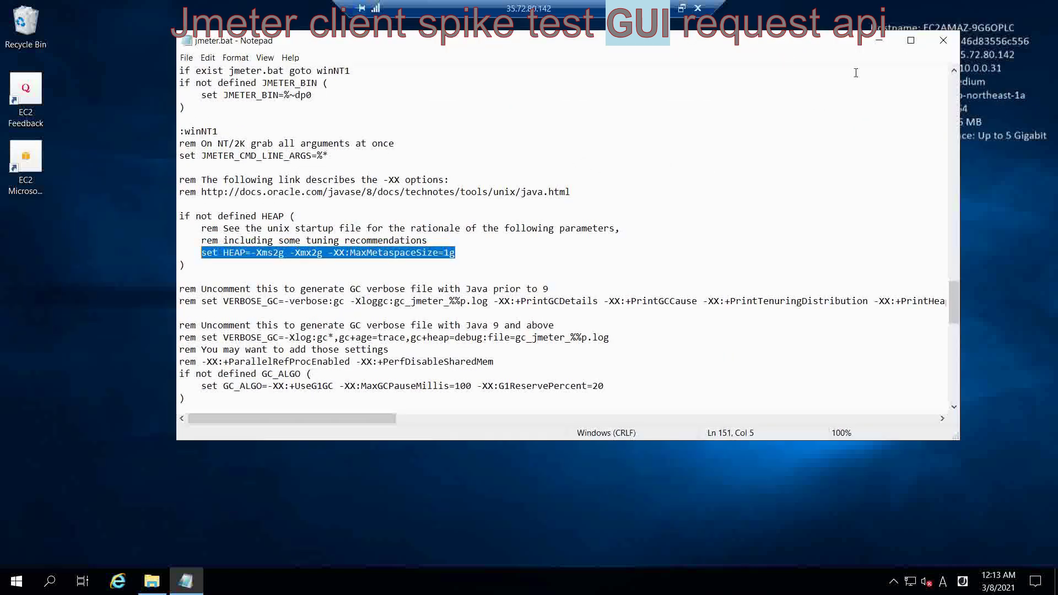
Step: Close the batch file in Notepad and launch JMeter by running jmeter.bat from the bin folder
click(938, 43)
click(151, 581)
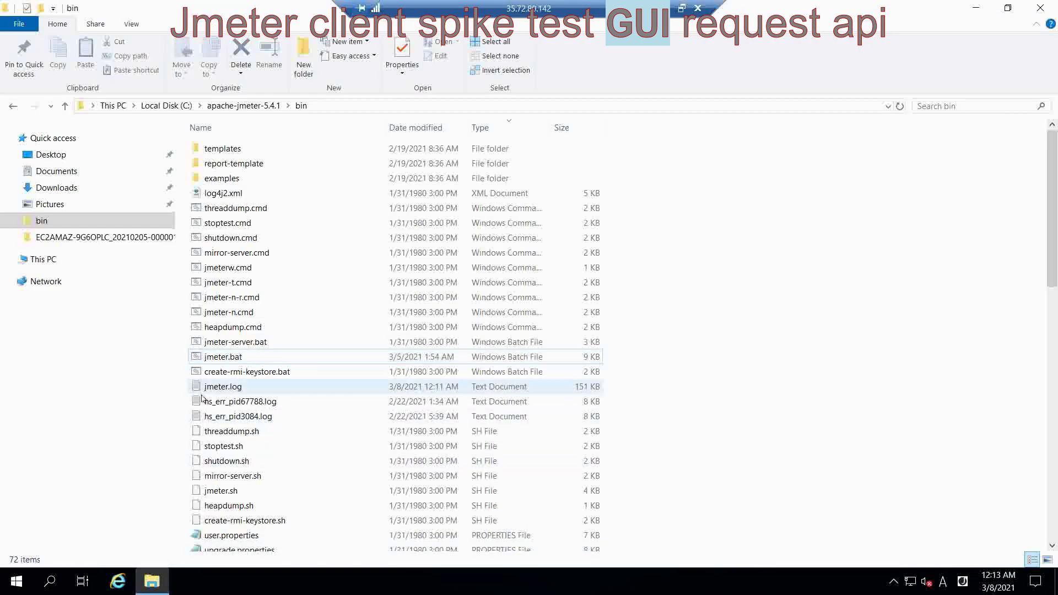
right_click(225, 359)
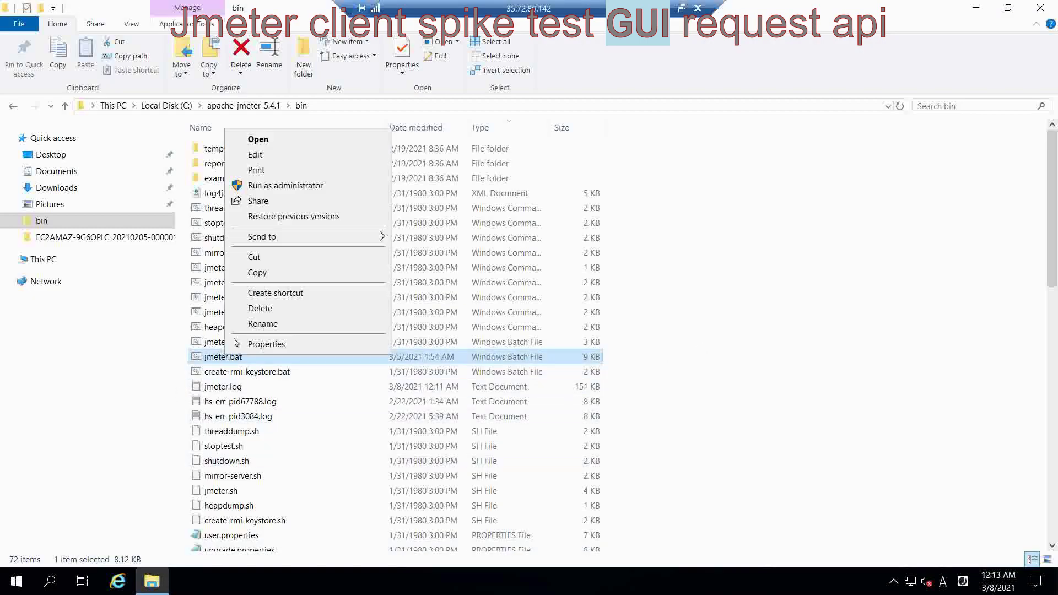
click(253, 139)
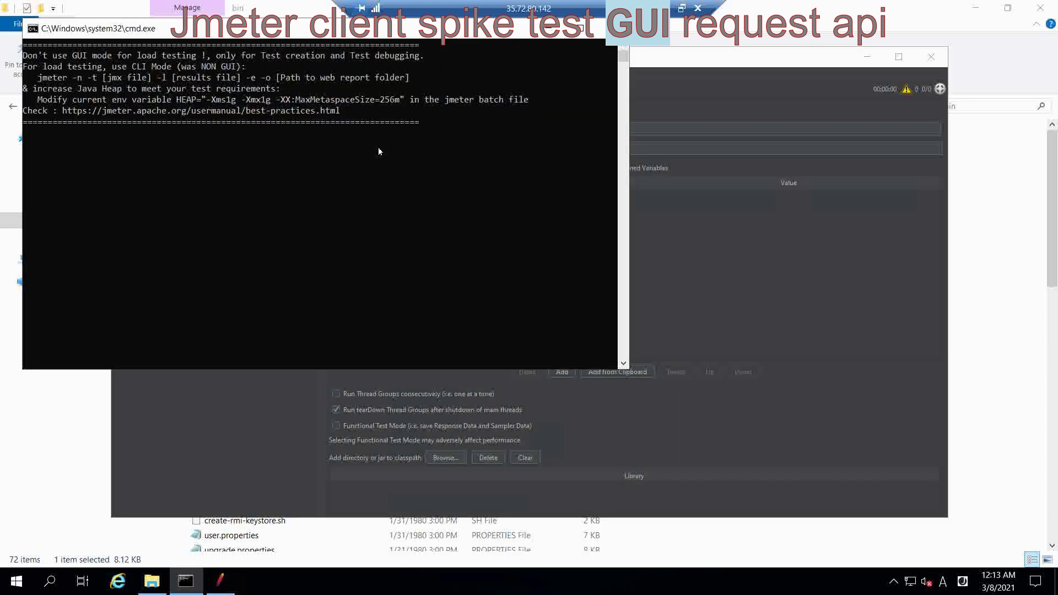
click(257, 416)
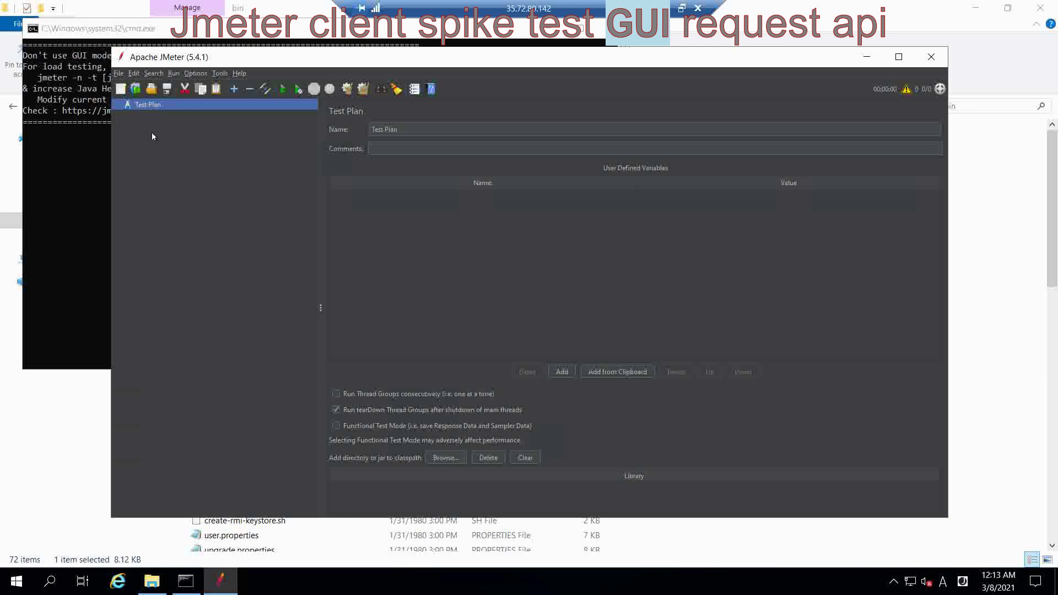
Step: Open the test plan GetBroadMatching_1500_60.jmx from the bin folder
click(152, 89)
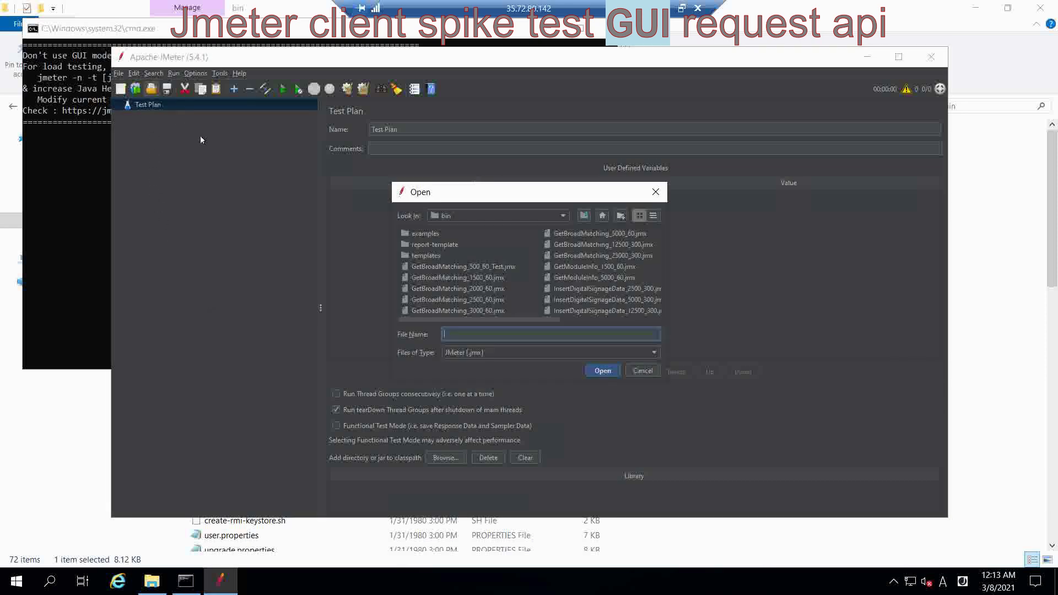
click(472, 278)
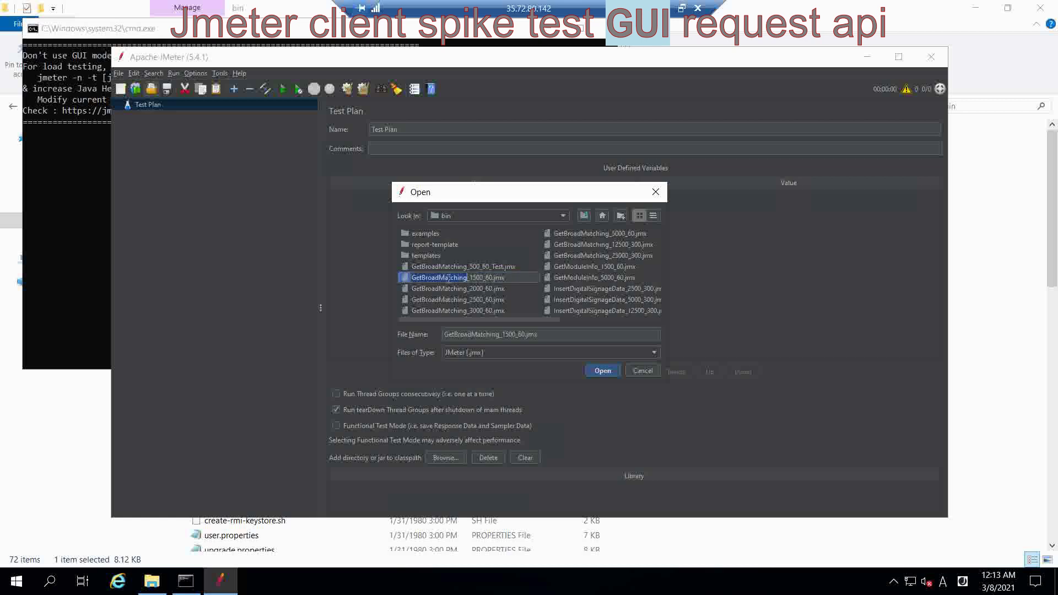
click(431, 286)
double_click(428, 282)
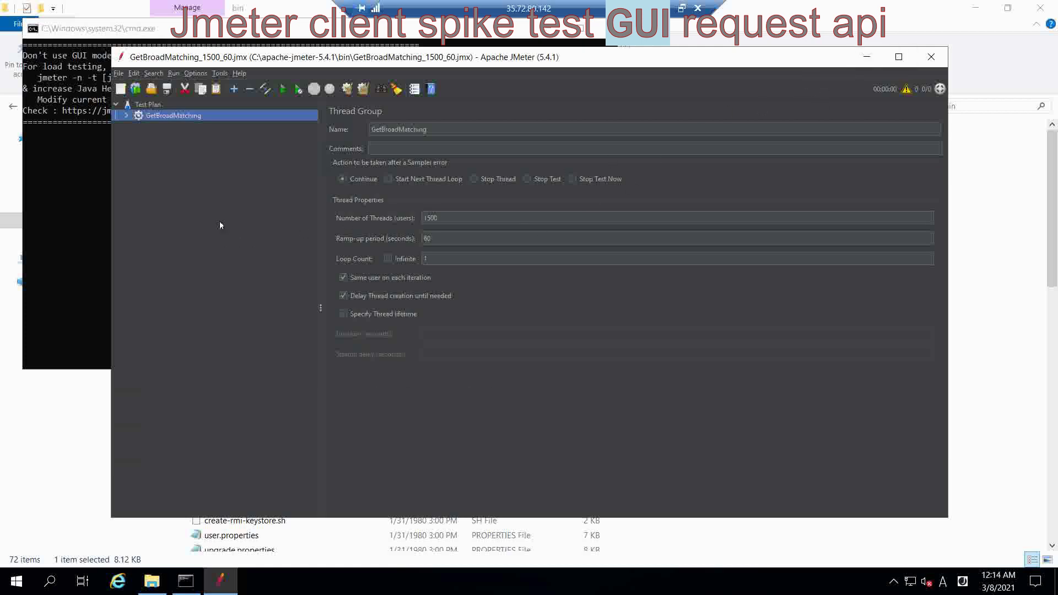
Step: Check the GetBroadMatching thread group's number of threads, ramp-up period and loop count
click(462, 216)
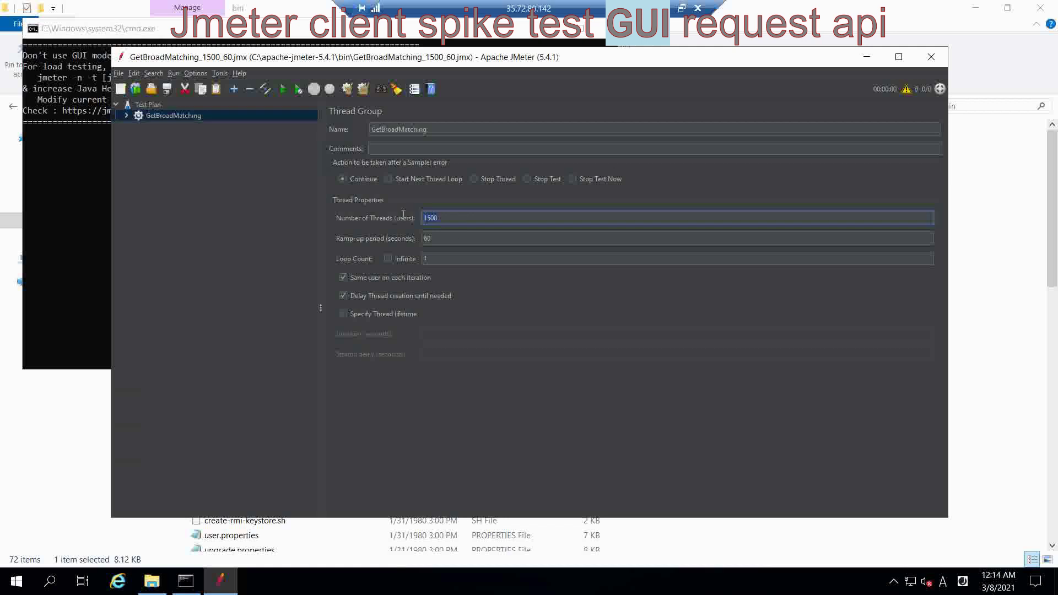
click(443, 241)
click(447, 259)
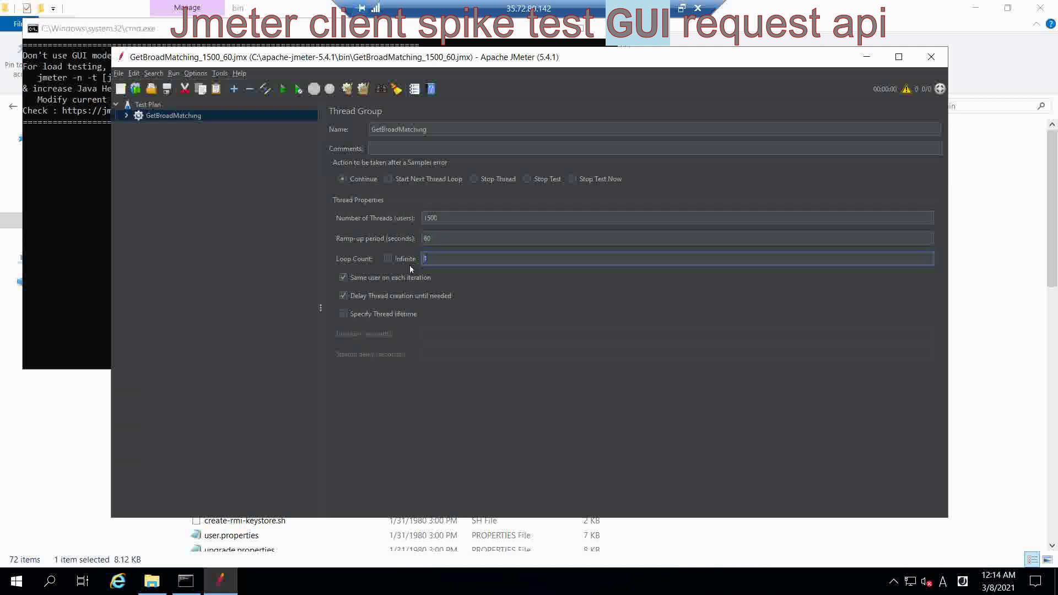
Step: Expand the GetBroadMatching thread group and check the protocol, server name and port in HTTP Request Defaults
click(127, 116)
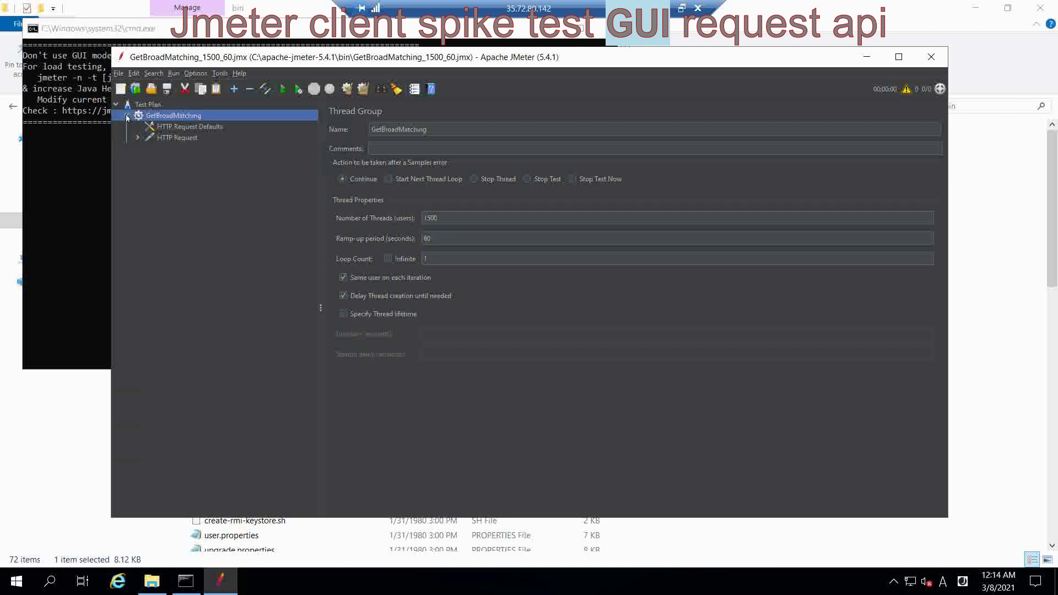
click(168, 127)
click(388, 190)
double_click(388, 189)
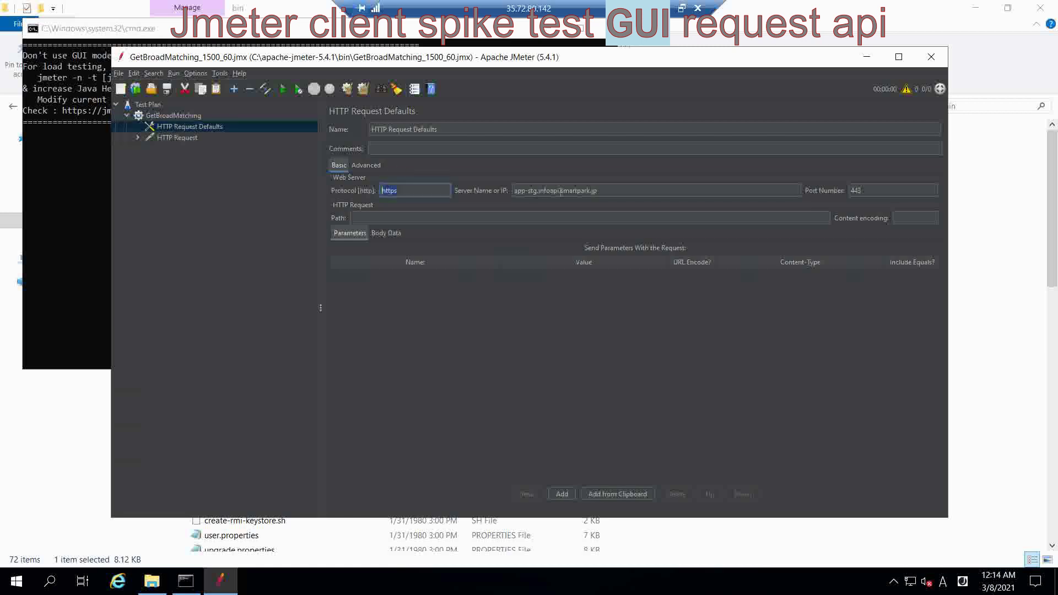
double_click(859, 192)
drag(591, 192, 489, 189)
Step: Examine the HTTP Request's method, path and JSON body data
click(176, 138)
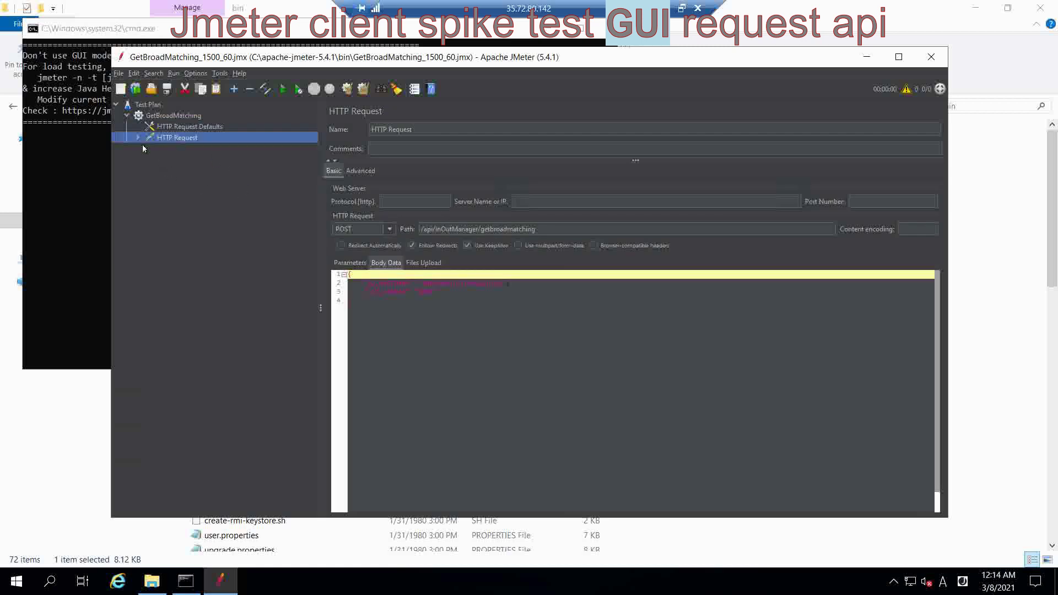
click(470, 293)
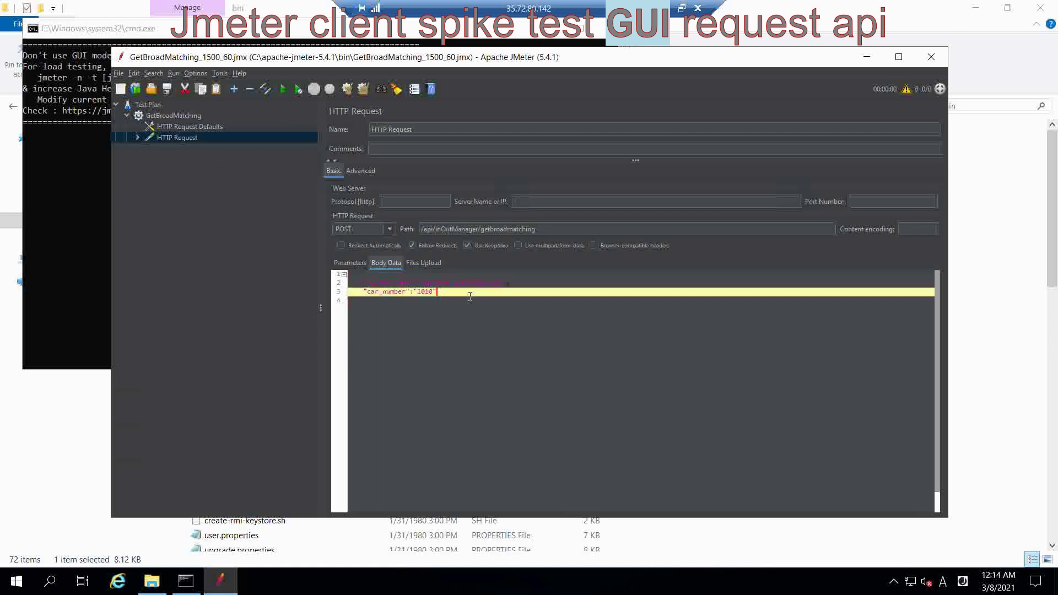
click(516, 301)
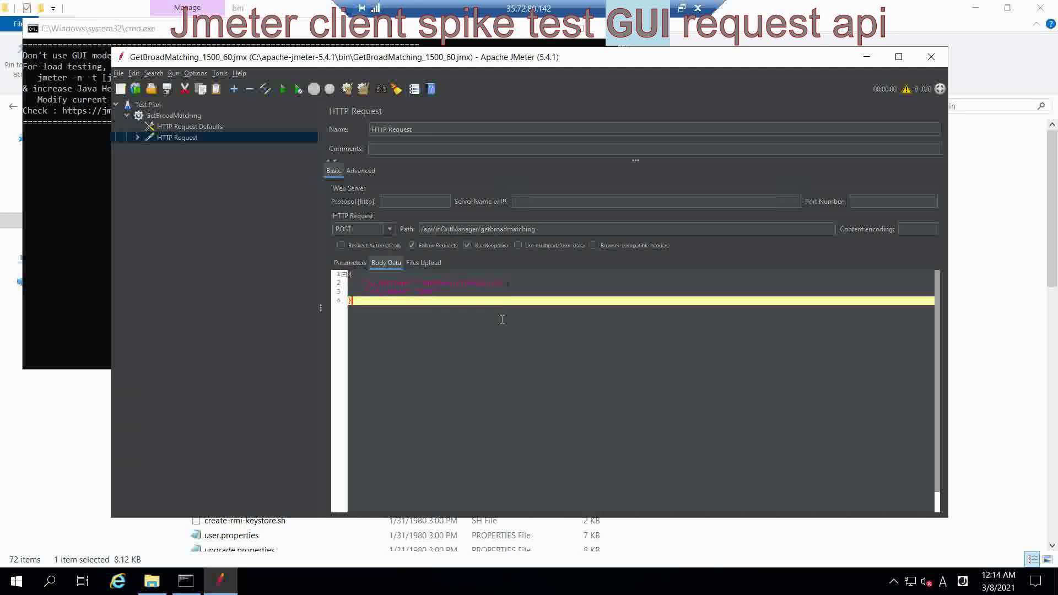
Step: Expand the HTTP Request and check the content-type and Authorization headers in its HTTP Header Manager
click(137, 139)
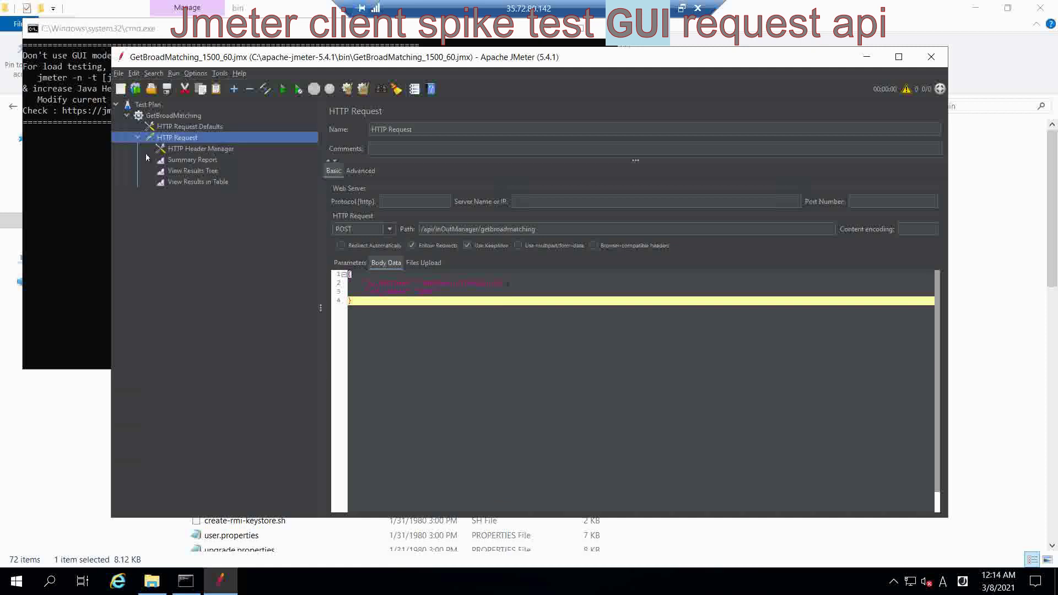
click(208, 153)
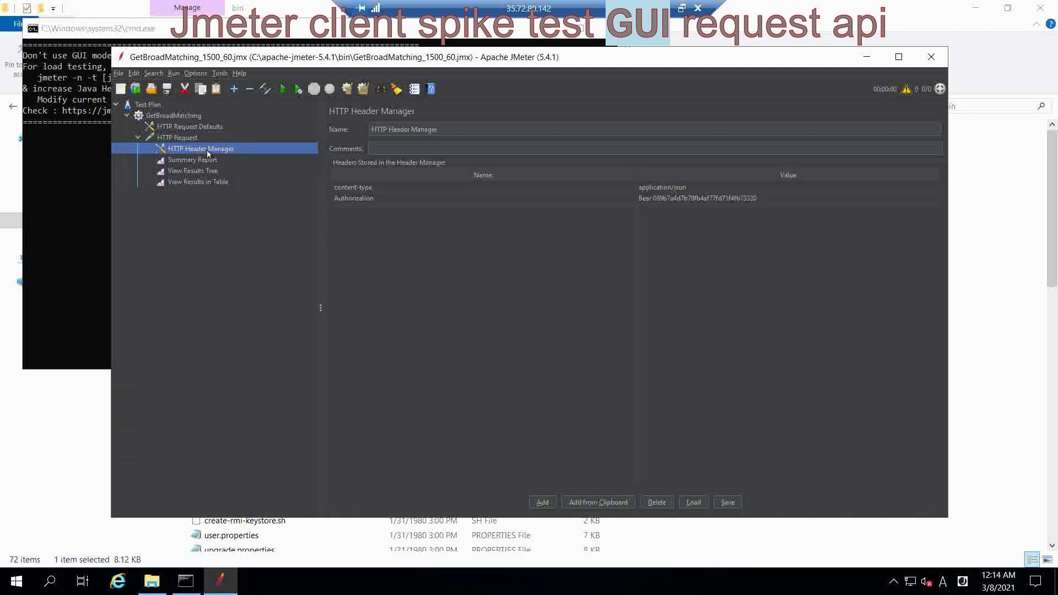
click(704, 197)
double_click(704, 198)
click(462, 240)
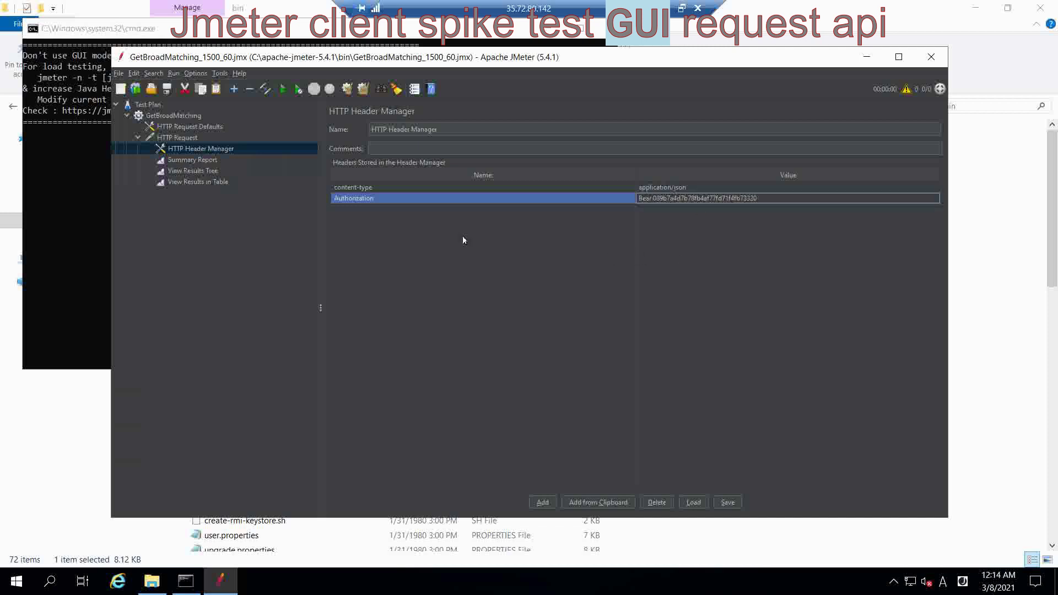
Step: Start the test with View Results in Table displayed and look through the status of the incoming samples
click(204, 183)
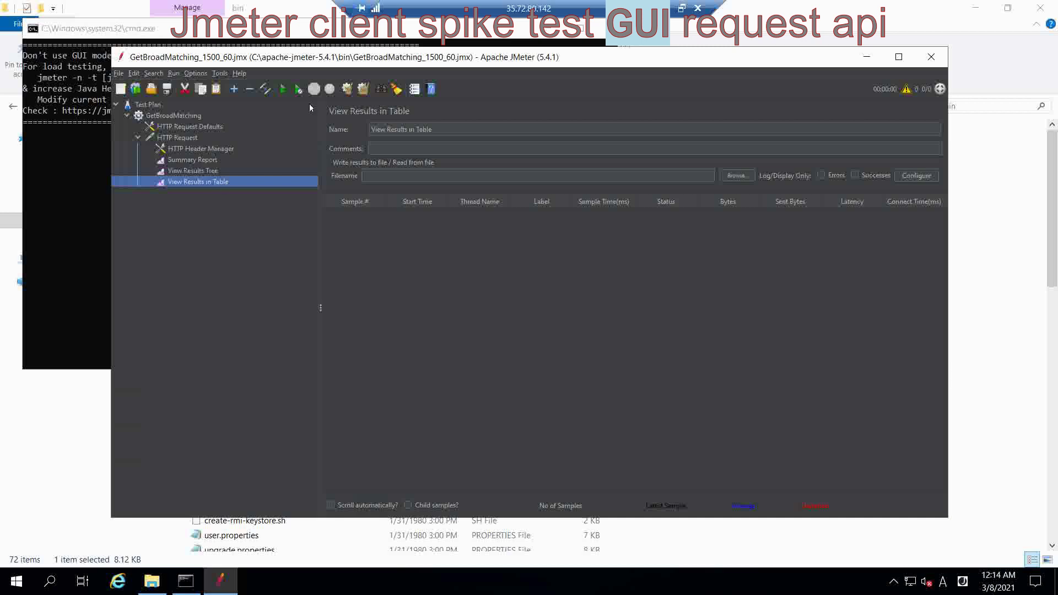
click(283, 89)
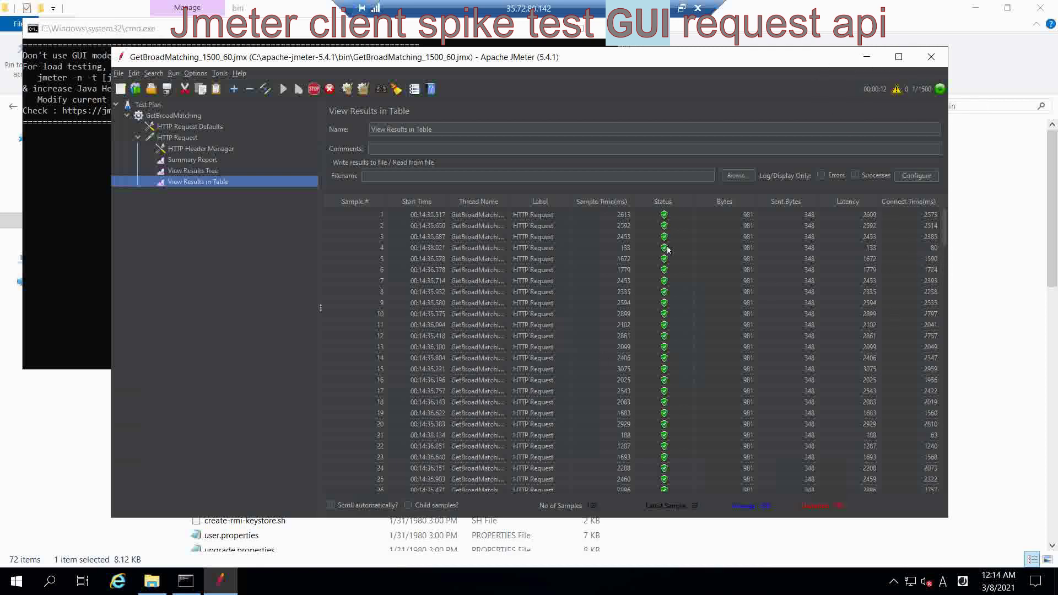
scroll(665, 350, down, 3)
scroll(665, 350, down, 19)
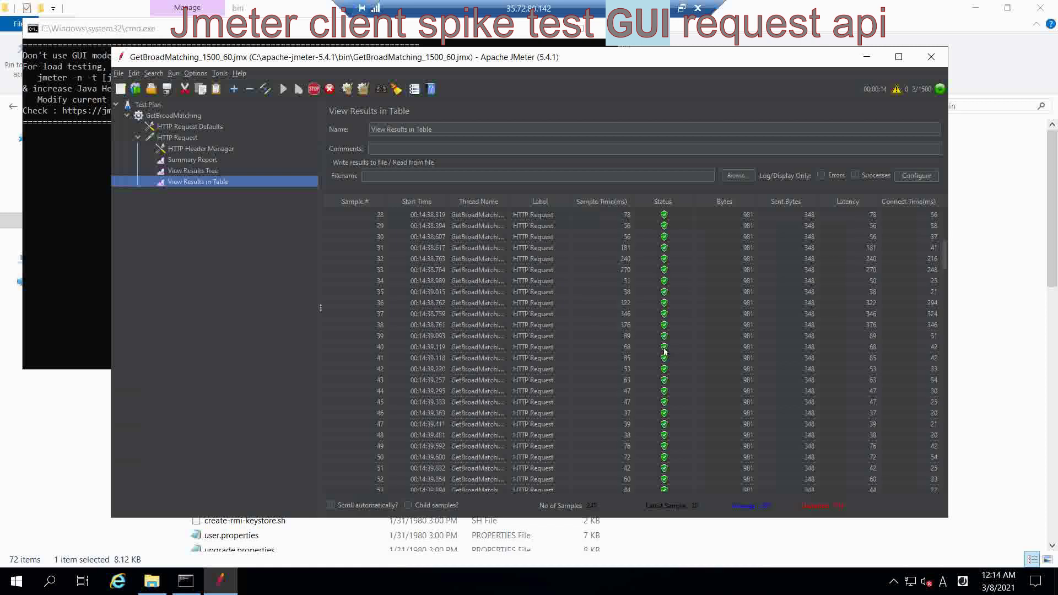
scroll(665, 350, down, 20)
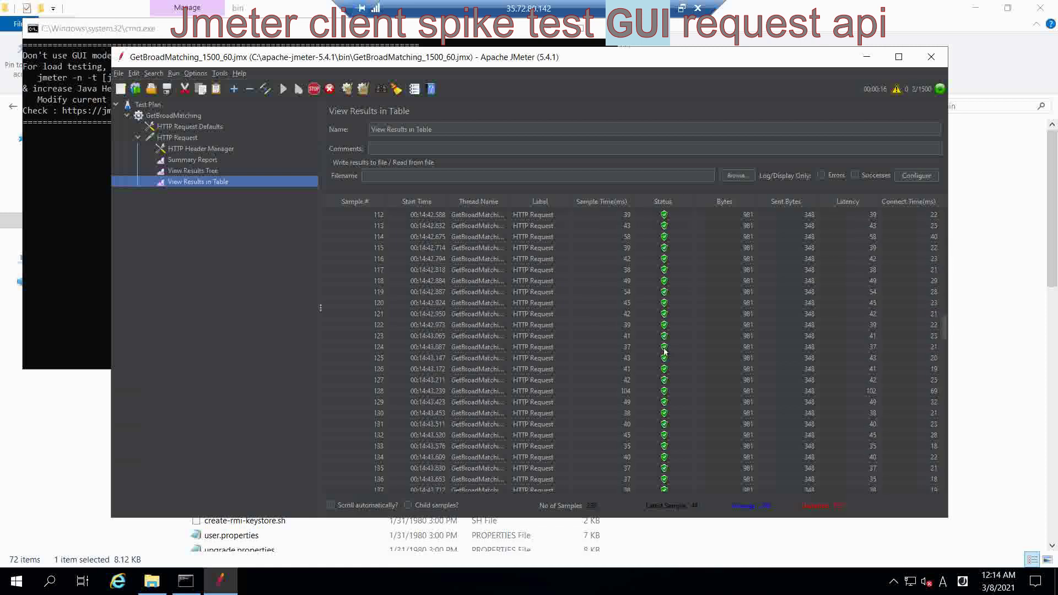
scroll(664, 350, down, 13)
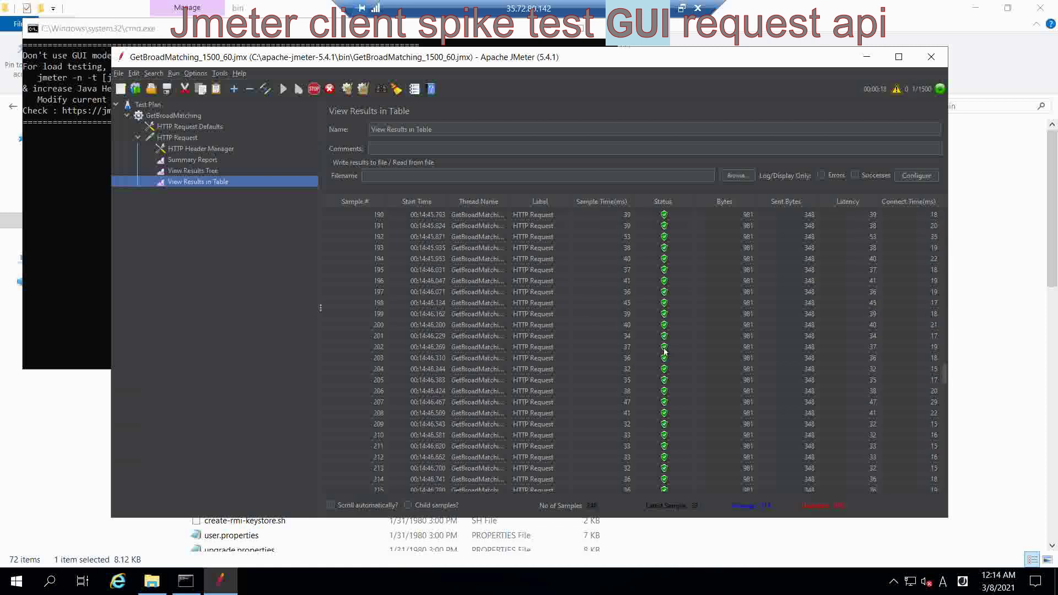
Step: Follow the status of the incoming samples in the results table until the test run ends
scroll(665, 350, down, 20)
scroll(665, 351, down, 10)
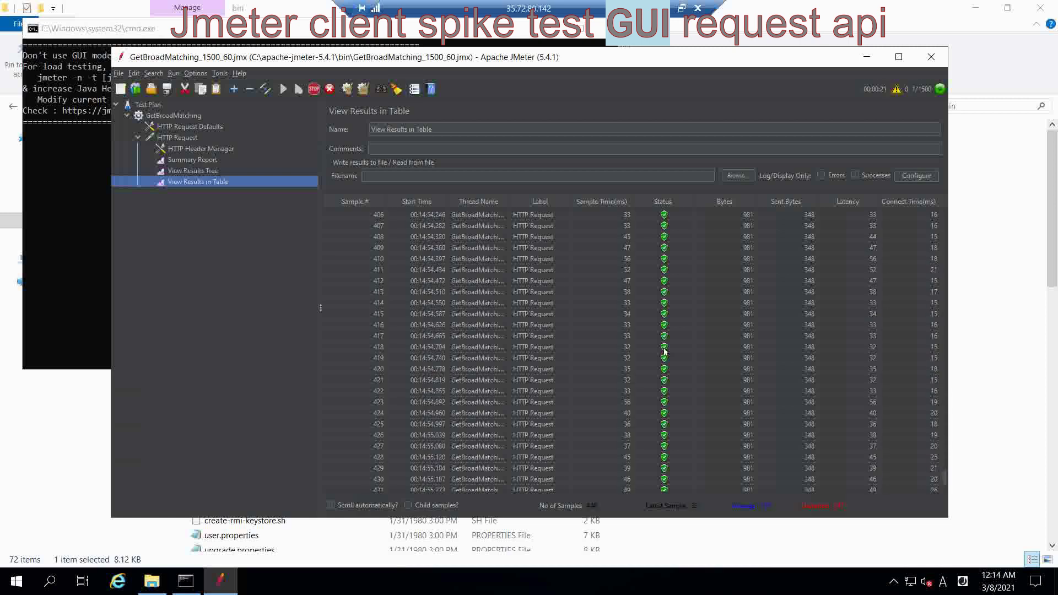
scroll(665, 350, down, 7)
scroll(665, 350, down, 13)
scroll(665, 351, down, 5)
scroll(665, 351, down, 5)
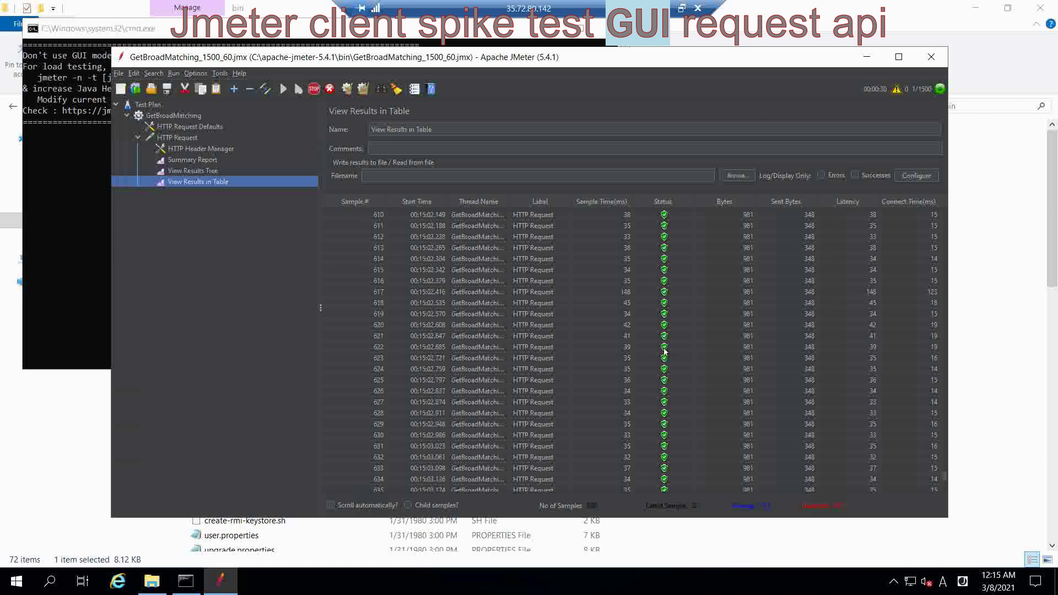
scroll(665, 351, down, 8)
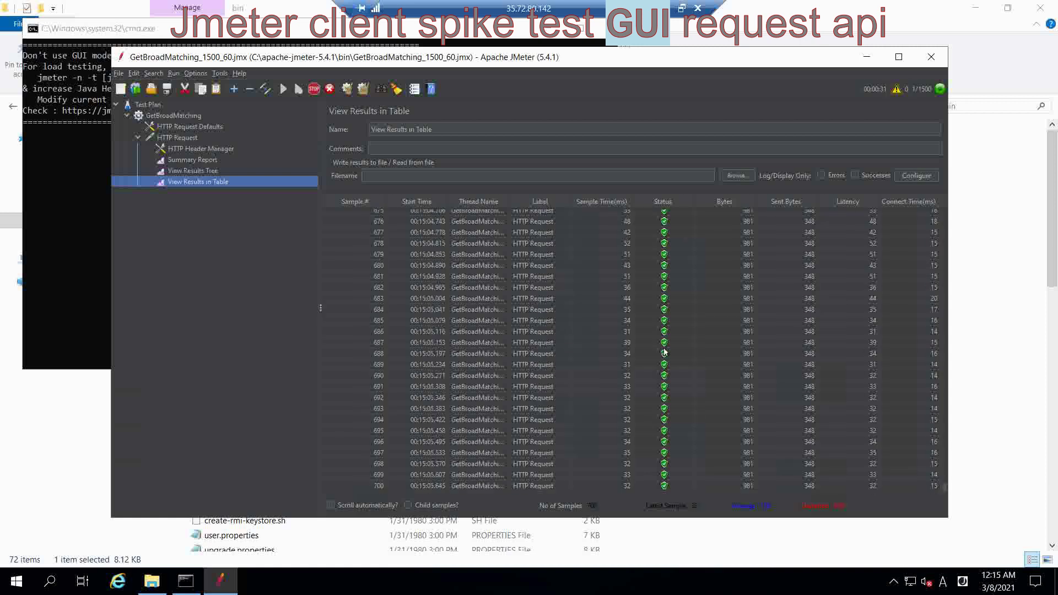
scroll(664, 351, down, 9)
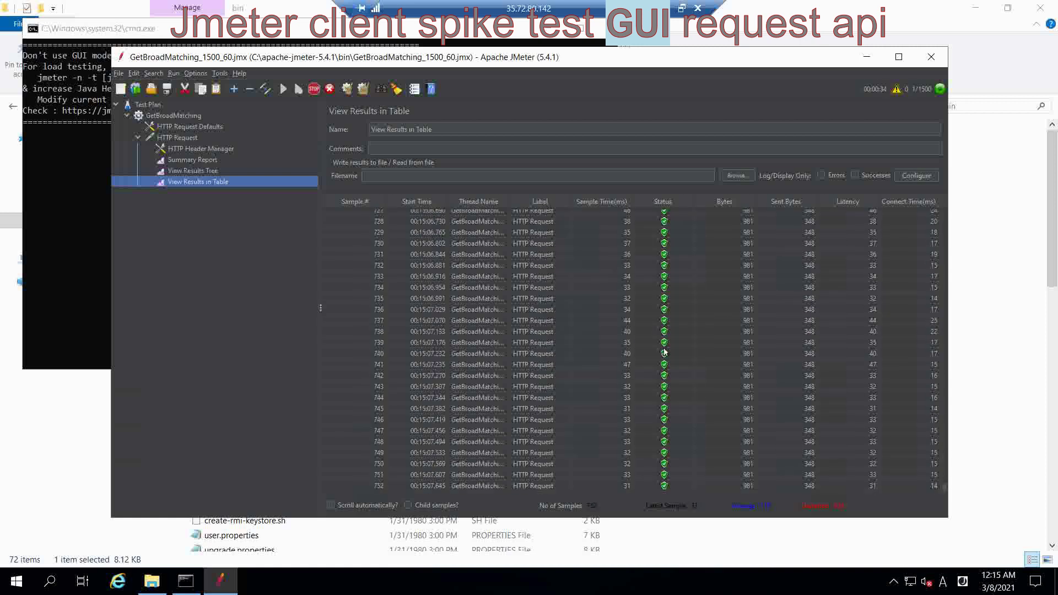
scroll(665, 351, down, 4)
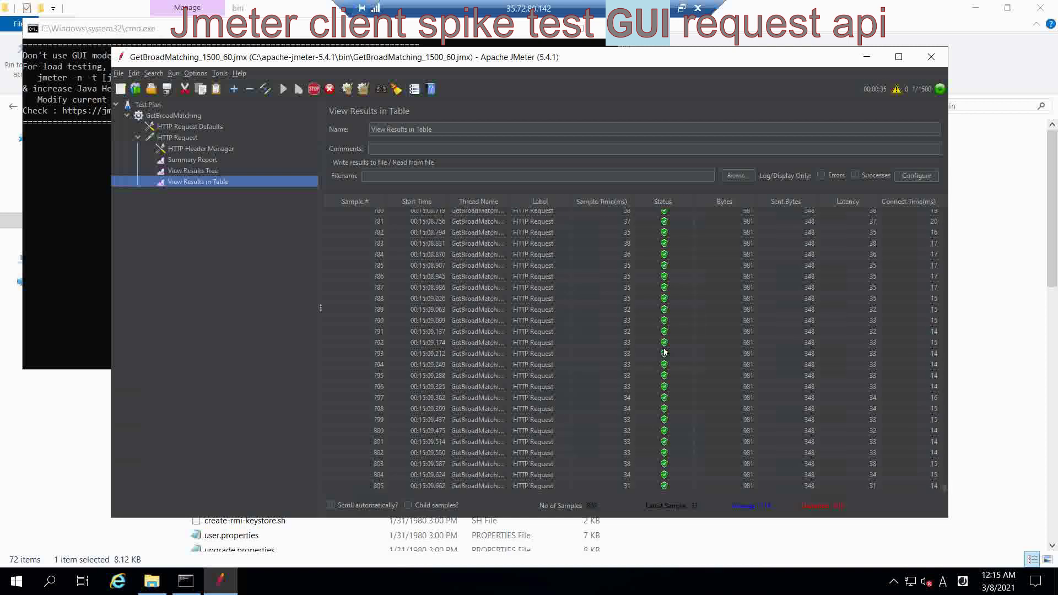
scroll(665, 351, down, 4)
scroll(665, 351, down, 1)
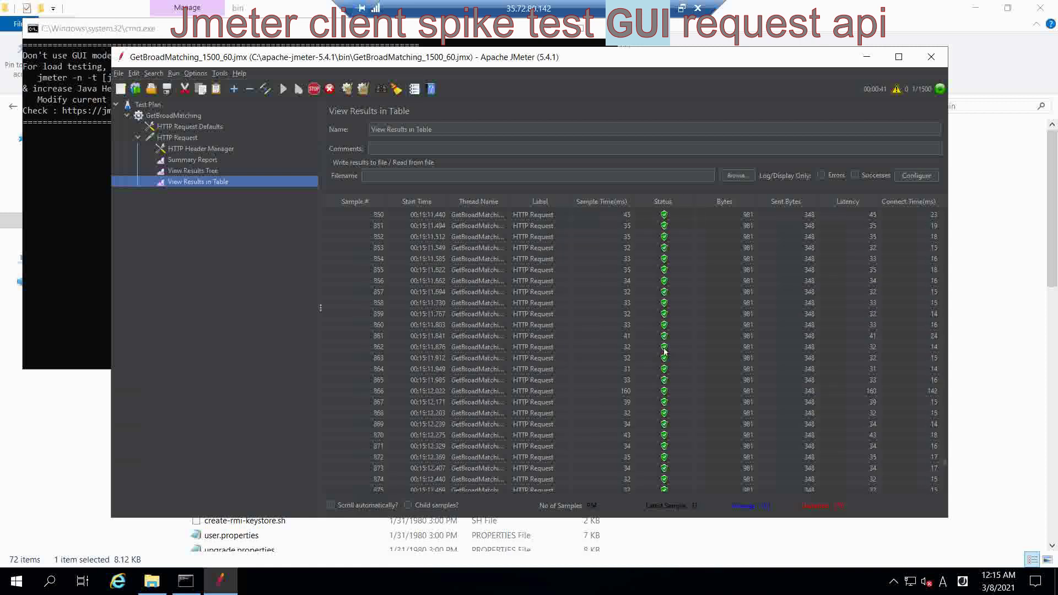
scroll(665, 350, down, 20)
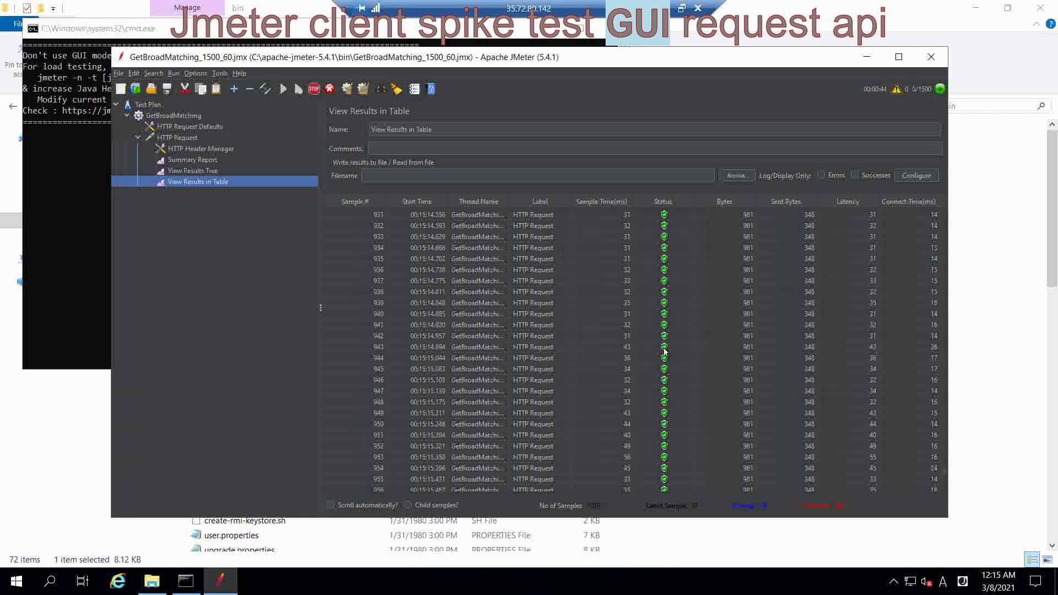
scroll(665, 351, down, 20)
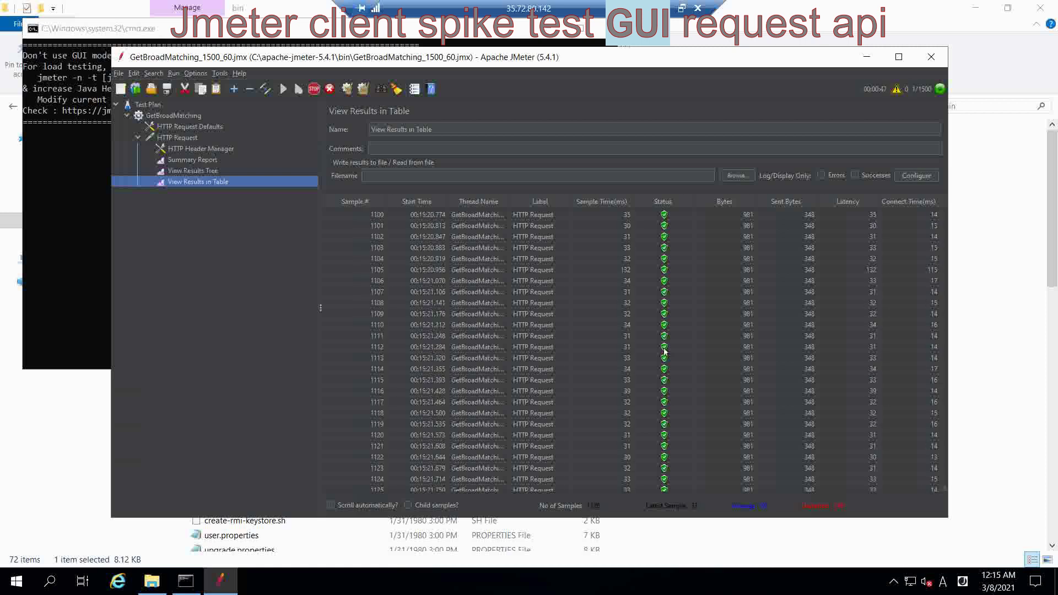
scroll(665, 351, down, 19)
scroll(664, 351, down, 20)
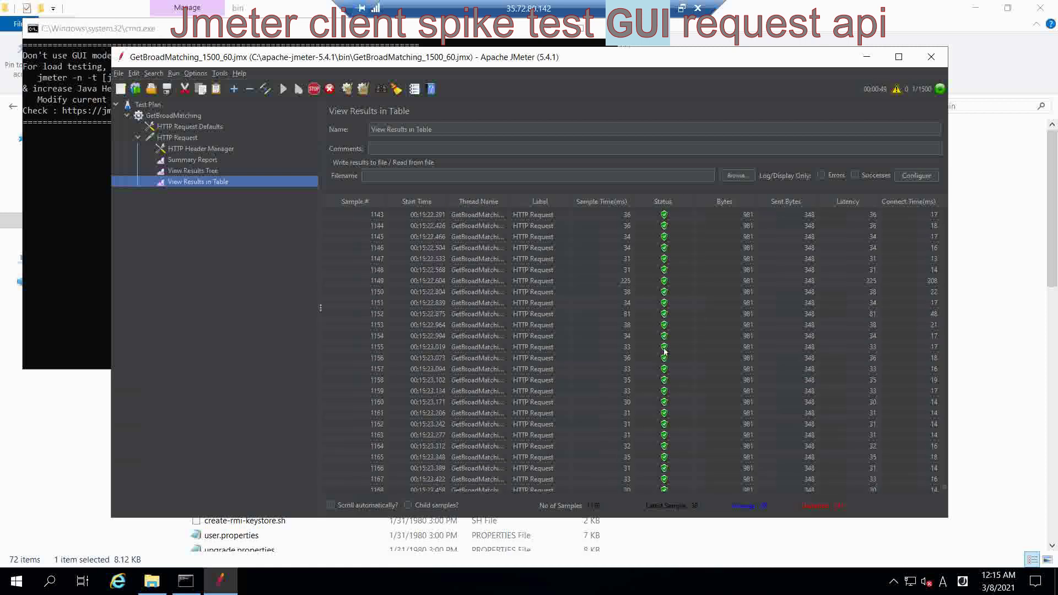
scroll(665, 351, down, 18)
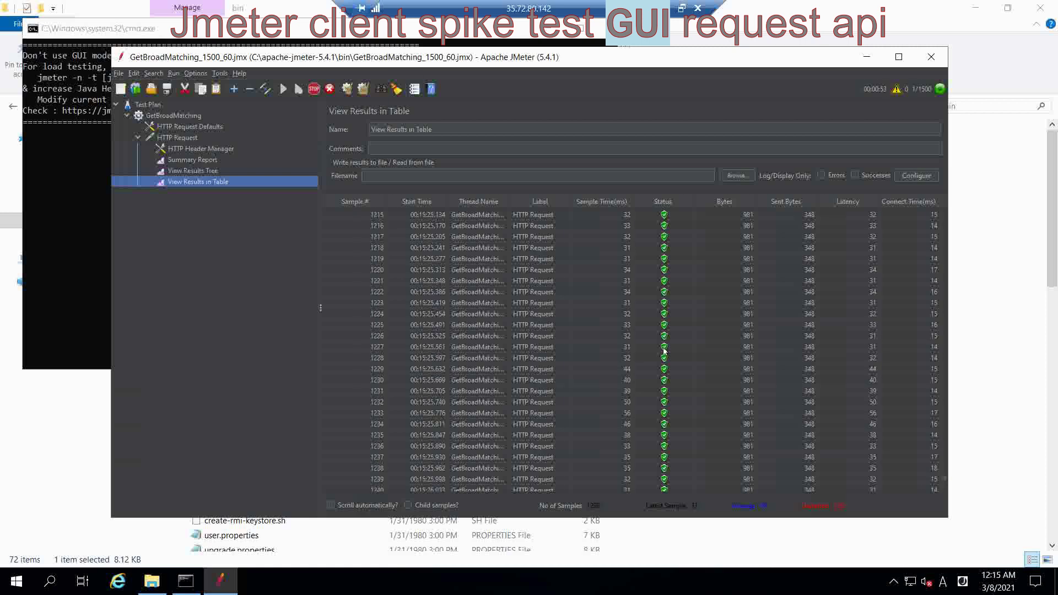
scroll(665, 351, down, 5)
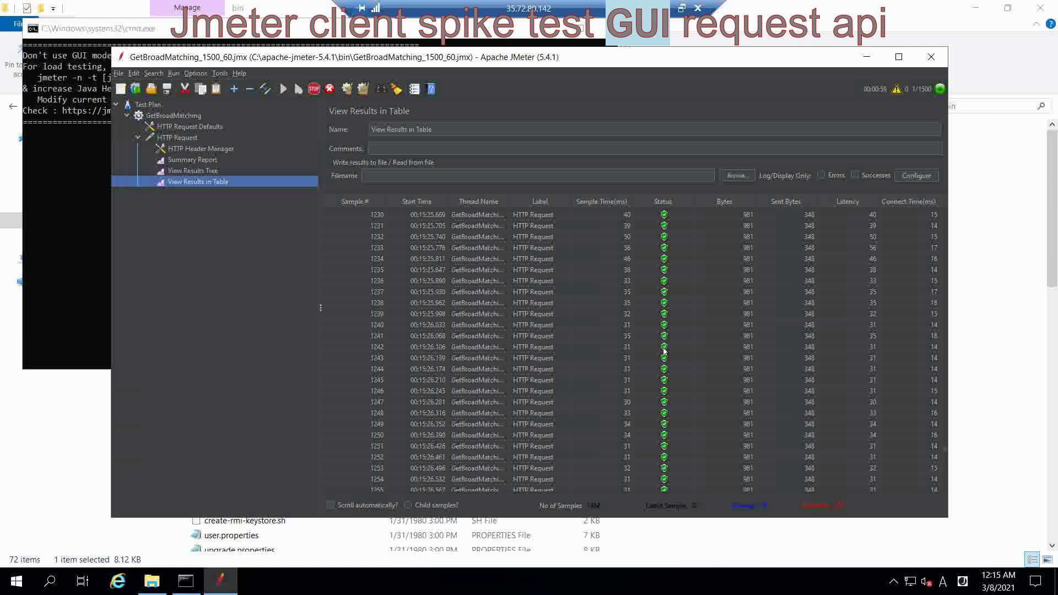
scroll(670, 402, down, 20)
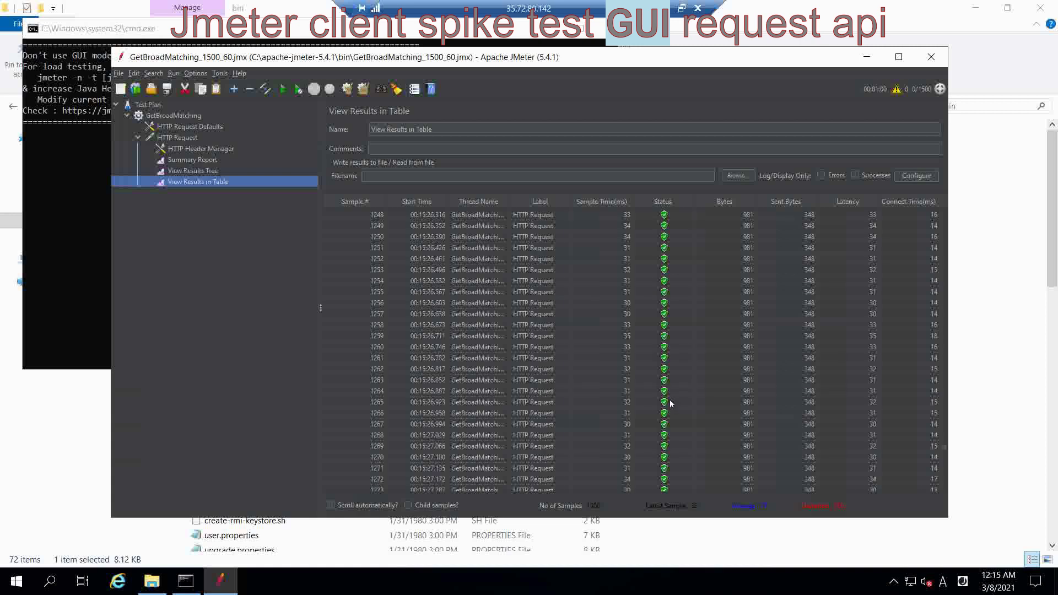
scroll(682, 399, down, 15)
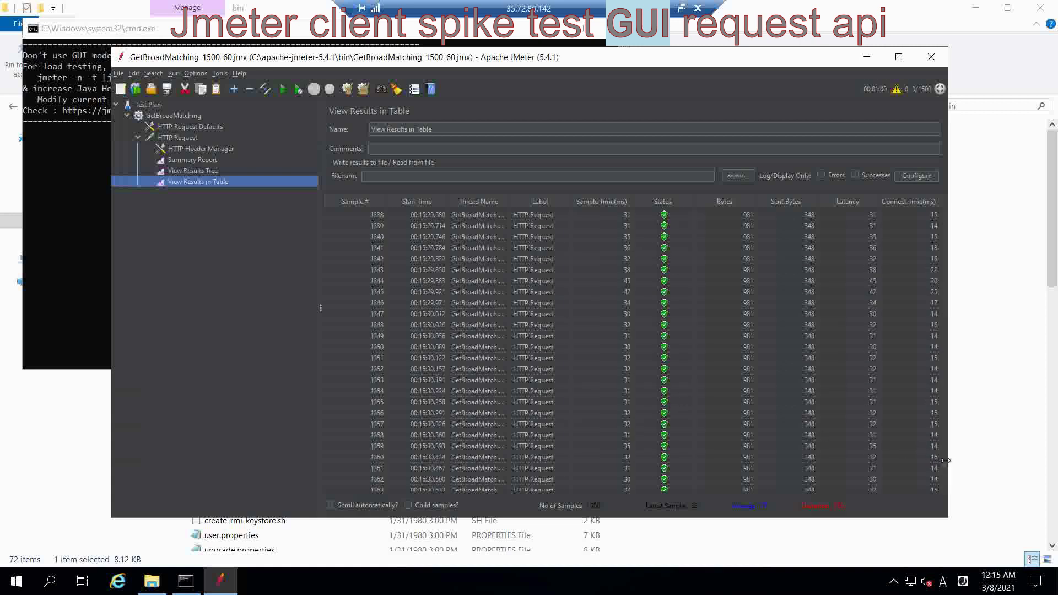
Step: Select the last sample in the results table and sort the samples by Status
drag(945, 465, 943, 505)
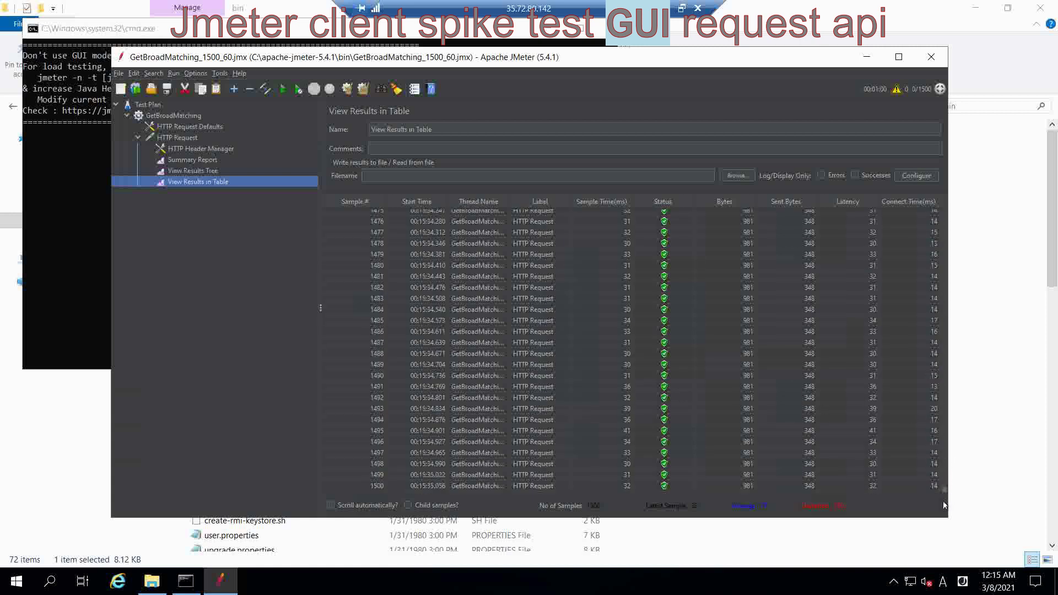
click(381, 485)
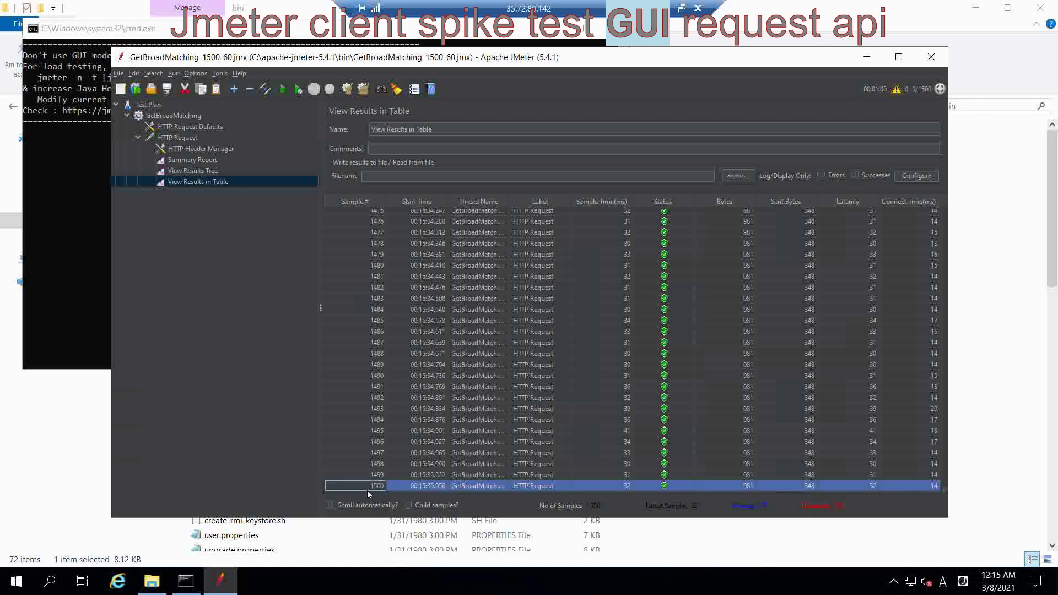
click(673, 202)
Step: Clear all test results and close JMeter
click(881, 88)
click(359, 91)
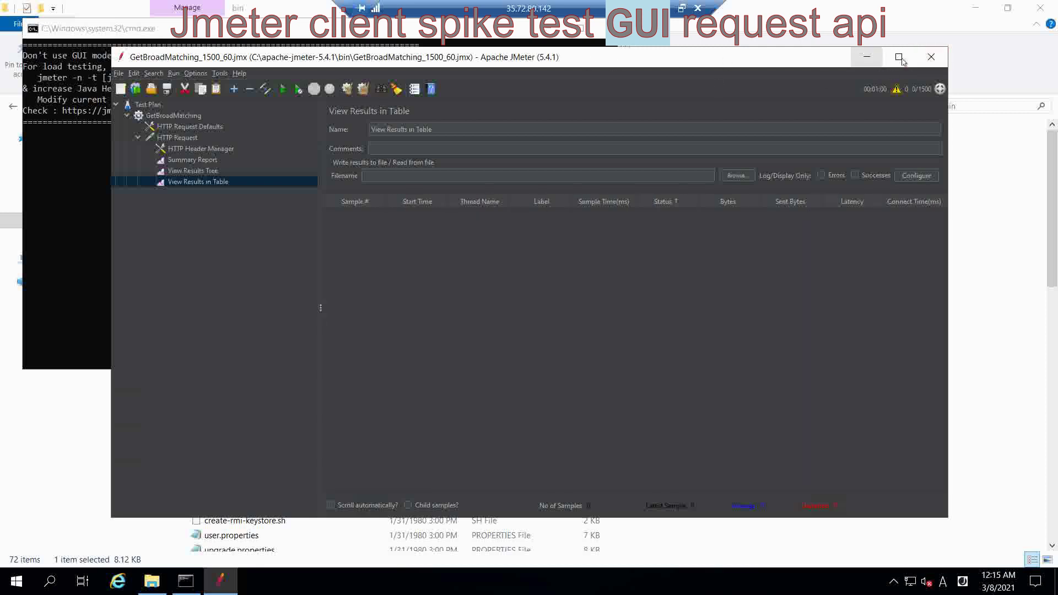
click(936, 57)
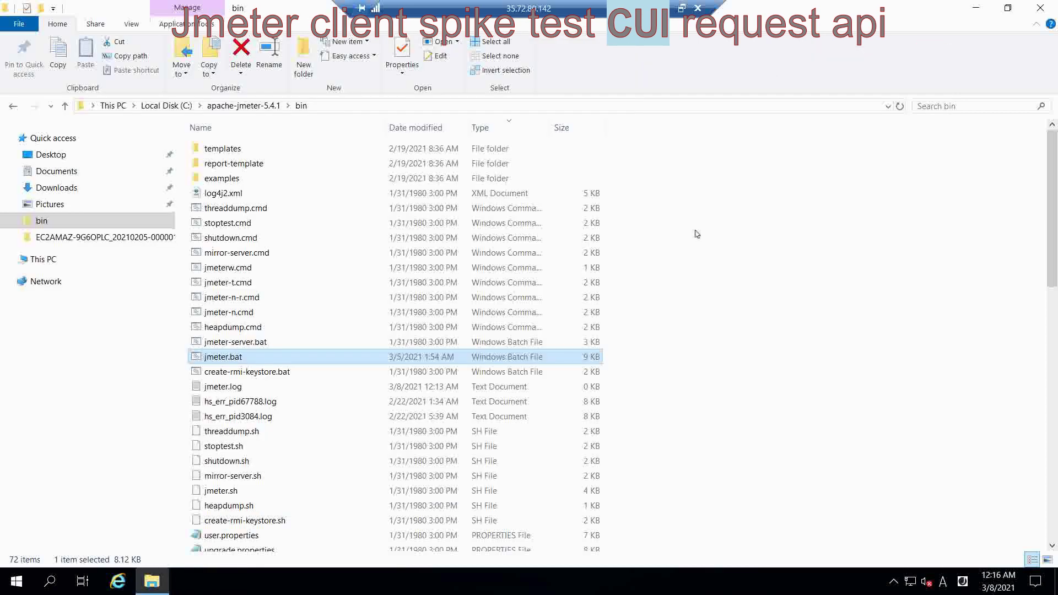
Step: Open a Command Prompt window and move it clear of the file names in the bin folder
click(52, 585)
text(cmd)
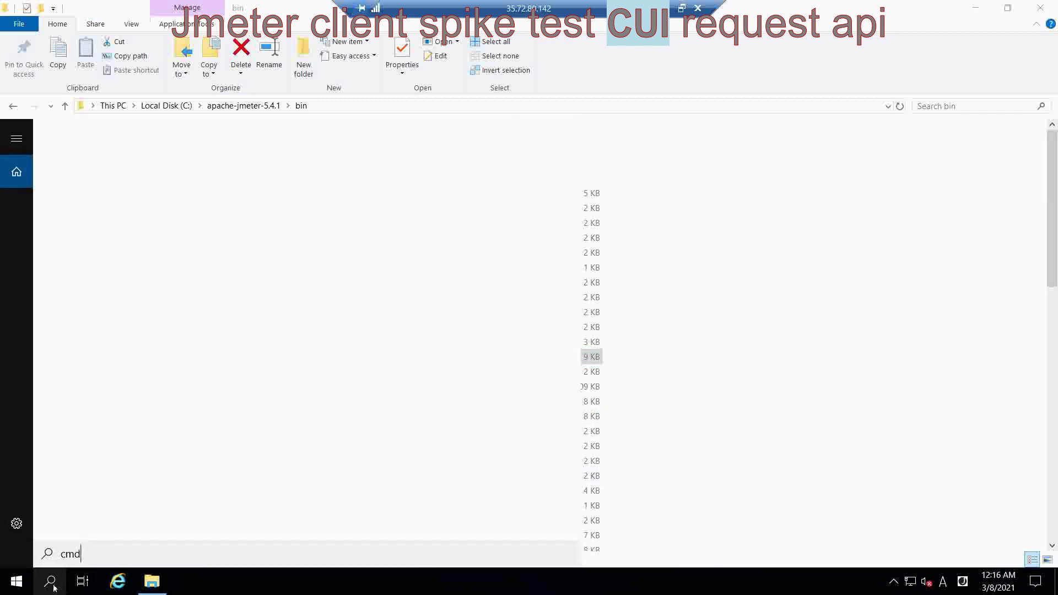
key(Return)
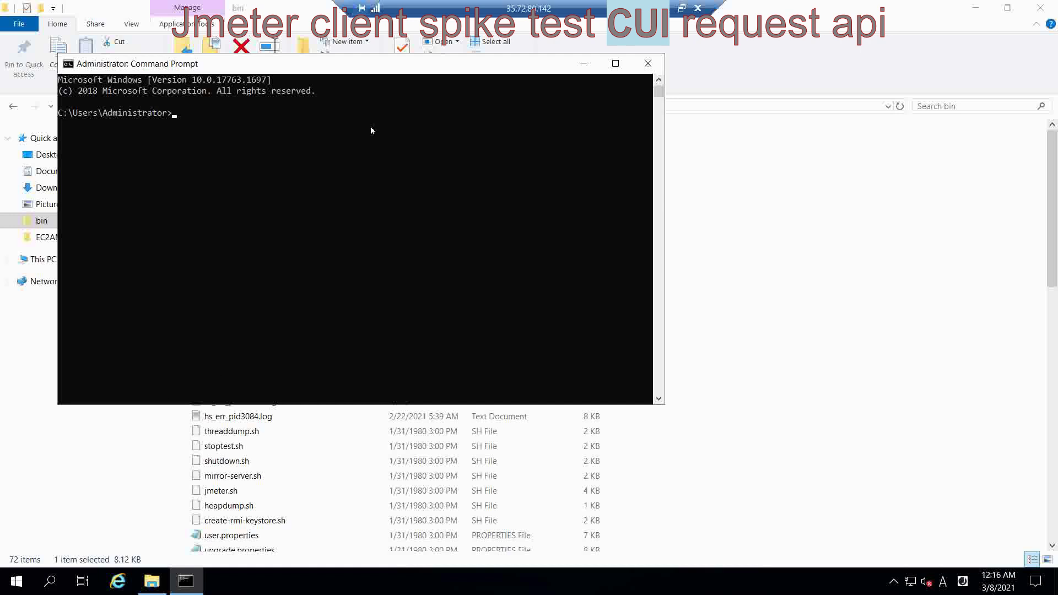
drag(332, 66, 552, 134)
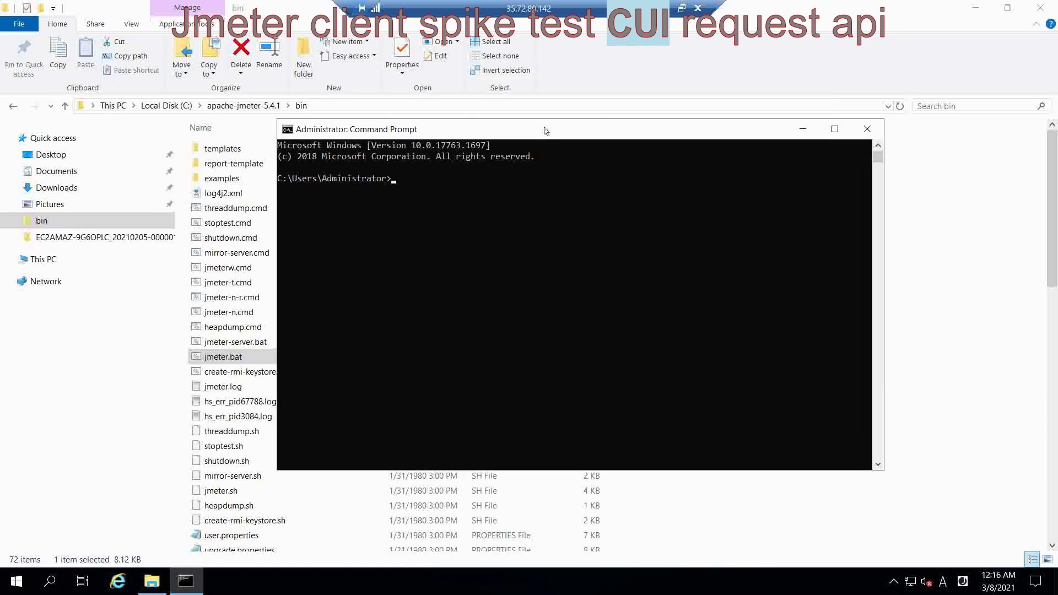
Step: Change the working directory to C:\apache-jmeter-5.4.1\bin and clear the console
text(cd/)
key(Return)
text(cd ap)
key(Tab)
text(/bin)
key(Return)
text(cls)
key(Return)
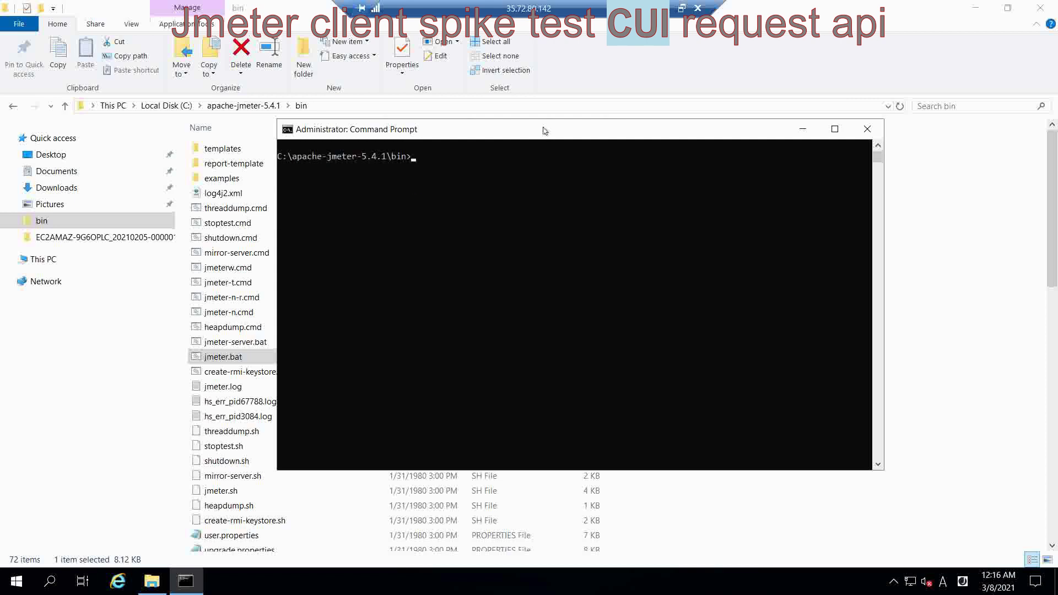
Step: Enter the non-GUI test command jmeter.bat -n -t GetBroadMatching_1500_60.jmx without running it
text(jmeter.bat -n -t getbrod)
key(BackSpace)
text(adma)
key(Tab)
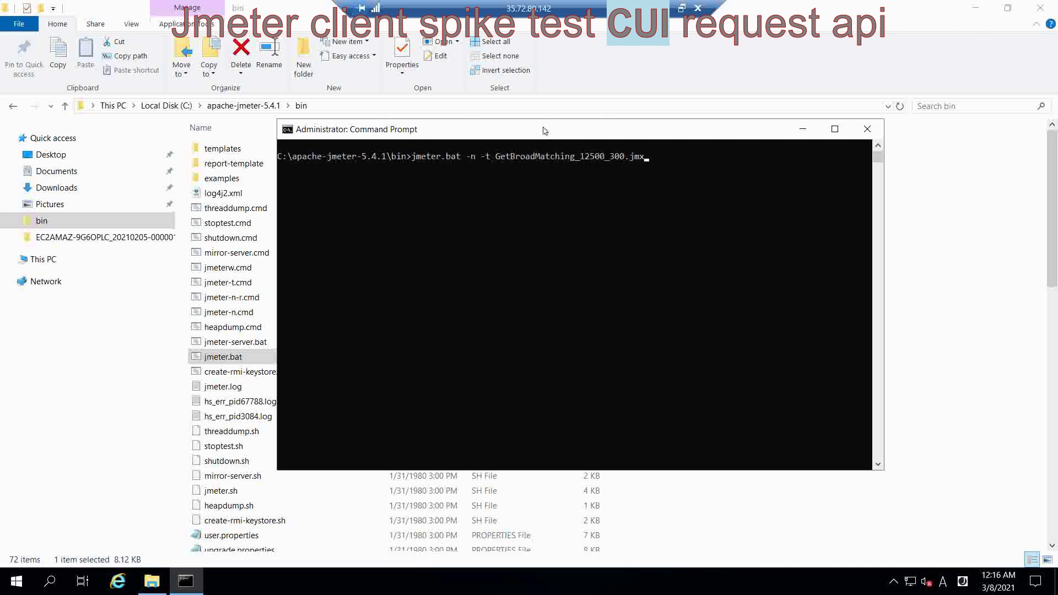
key(BackSpace)
key(BackSpace)
key(BackSpace)
key(BackSpace)
key(BackSpace)
key(BackSpace)
key(BackSpace)
key(BackSpace)
key(BackSpace)
key(BackSpace)
key(BackSpace)
key(BackSpace)
text(50)
key(Tab)
Step: Add -l result_.csv to log the results, run the command, and reposition and widen the console window
text(-l result_)
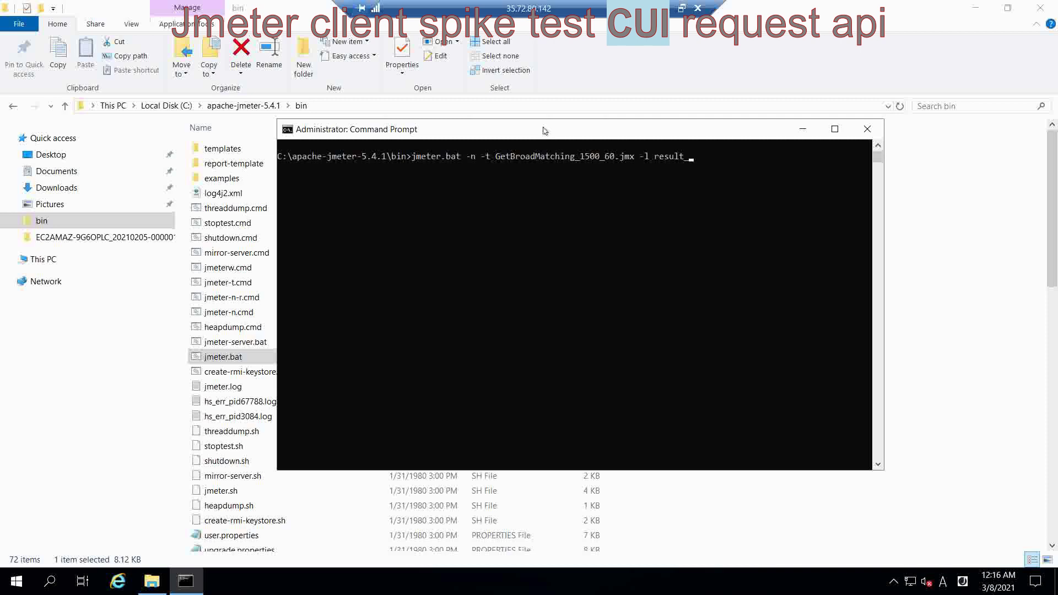
text(.csv)
key(Return)
drag(568, 132, 422, 107)
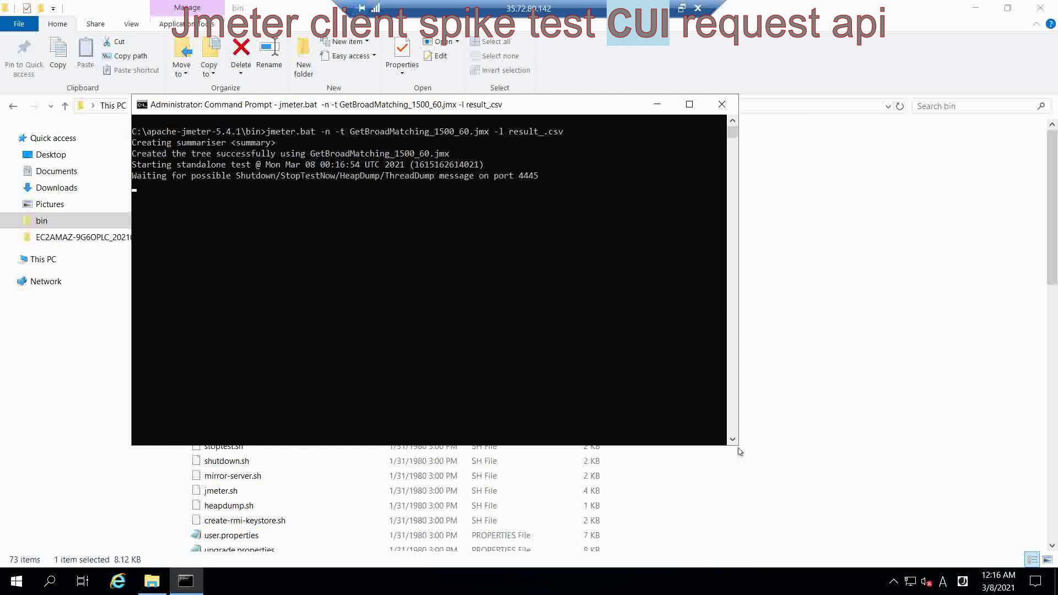
drag(738, 440, 907, 433)
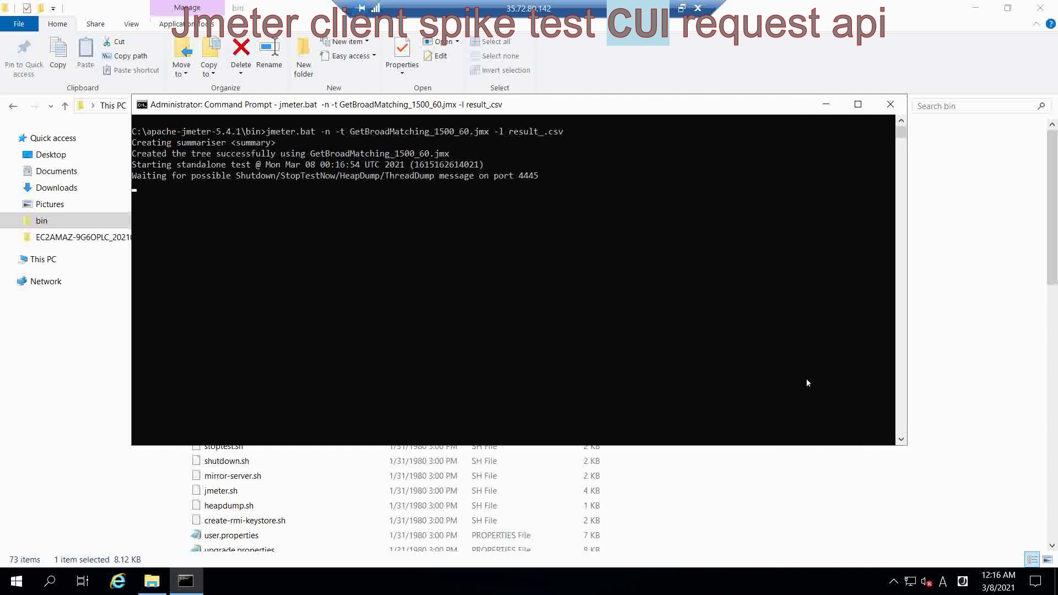